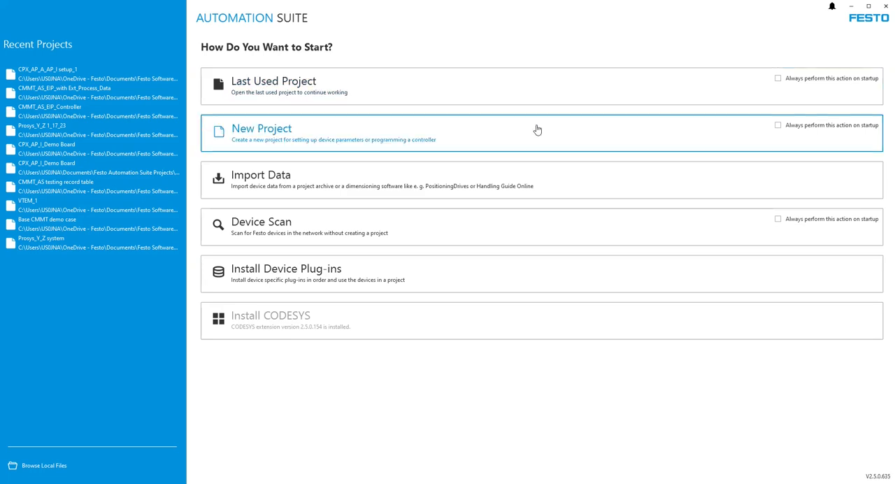
Step: Create a new project and place a CPX-AP-A-EP-M12 interface module in the upper-left area of the topology
{"action": "left_click", "coordinate": [418, 134]}
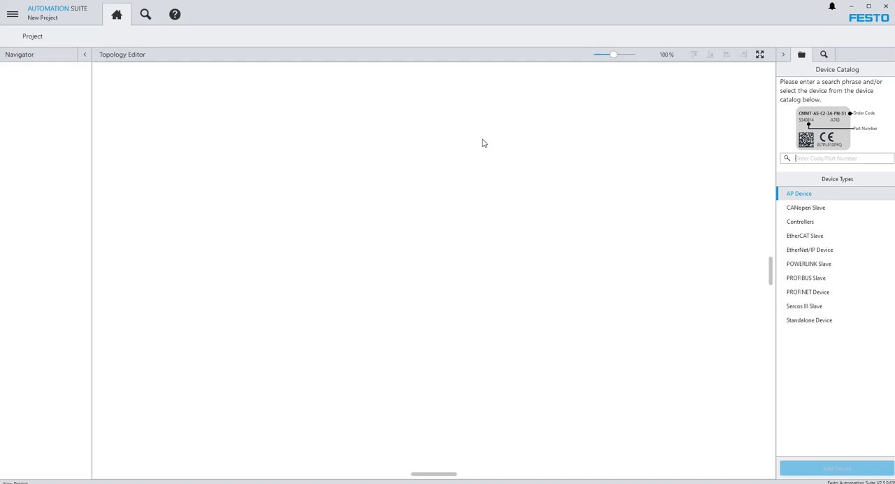
{"action": "left_click", "coordinate": [801, 198]}
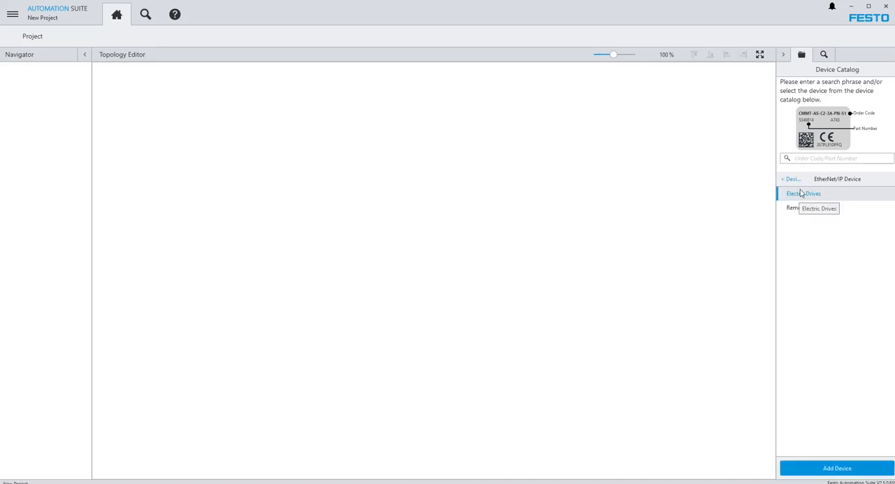
{"action": "left_click", "coordinate": [791, 180]}
{"action": "left_click", "coordinate": [801, 194]}
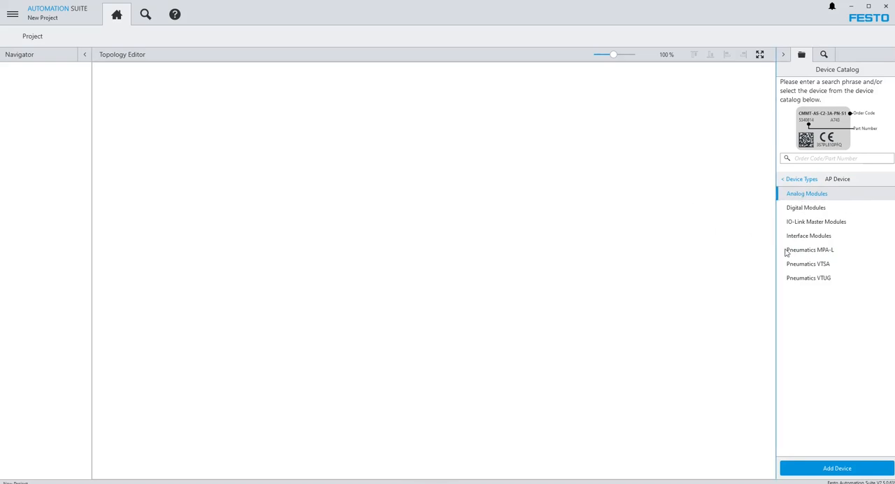
{"action": "left_click", "coordinate": [820, 237]}
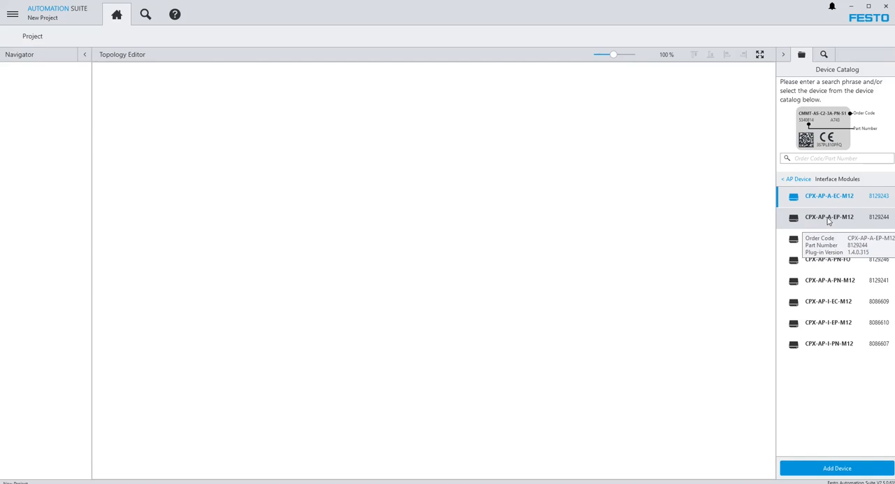
{"action": "double_click", "coordinate": [829, 219]}
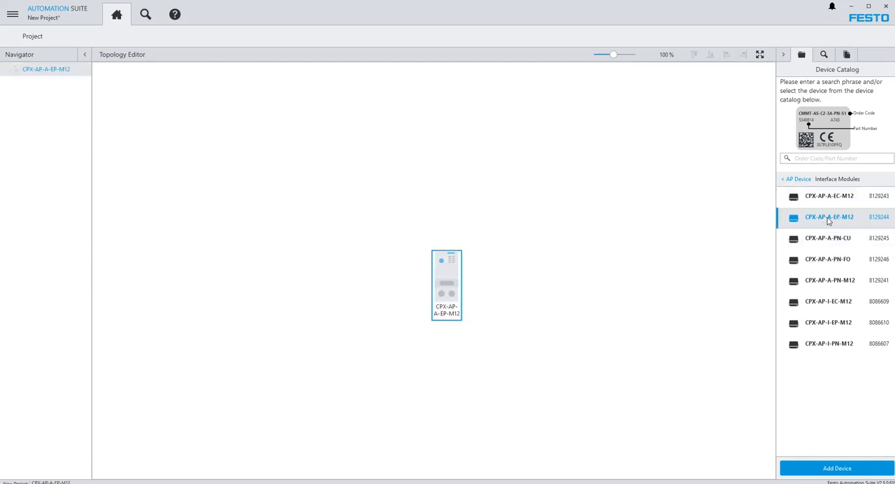
{"action": "left_click_drag", "start_coordinate": [456, 279], "coordinate": [227, 144]}
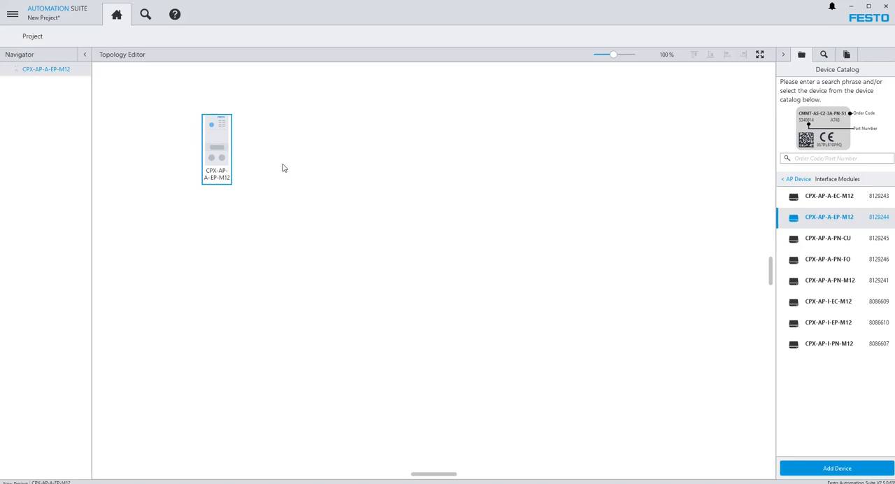
Step: Extend the CPX-AP-A-EP-M12 terminal with the modules CPX-AP-A-16DI-D-M12-5P, CPX-AP-A-4IOL-M12 Variant 8 and CPX-AP-A-8DO-M12-5P, in that order
{"action": "double_click", "coordinate": [217, 156]}
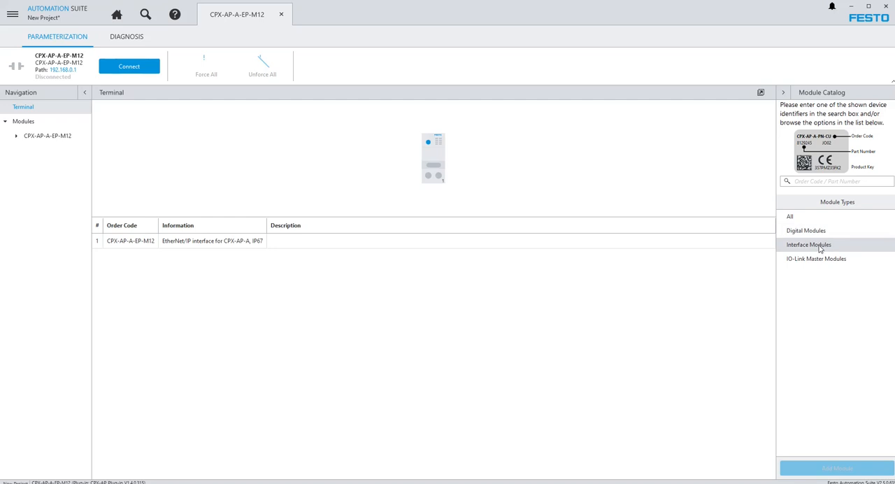
{"action": "left_click", "coordinate": [791, 218]}
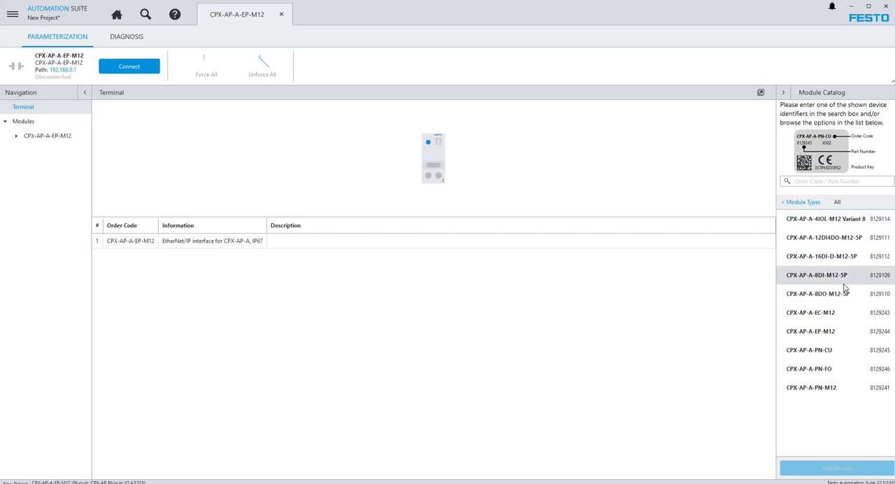
{"action": "double_click", "coordinate": [818, 261]}
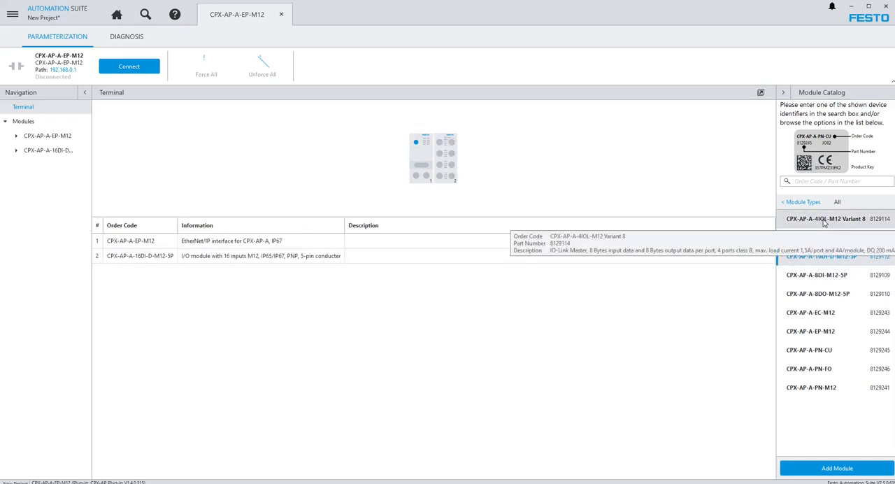
{"action": "double_click", "coordinate": [822, 221]}
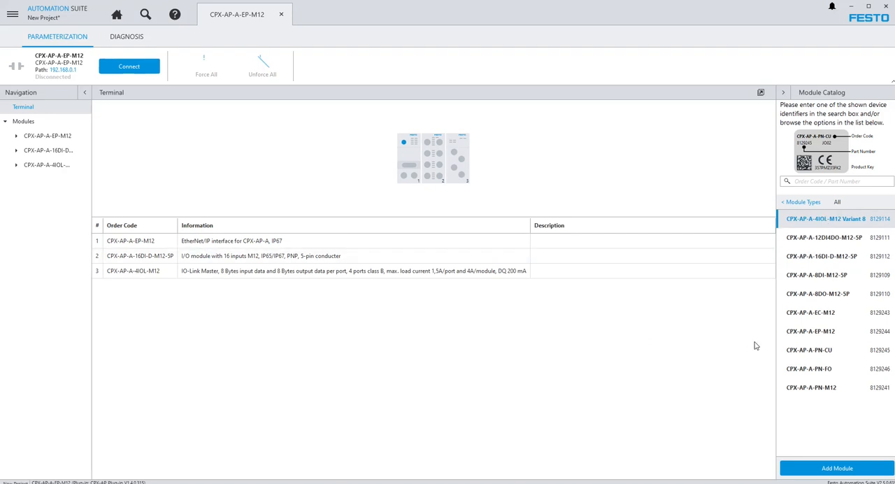
{"action": "double_click", "coordinate": [824, 296]}
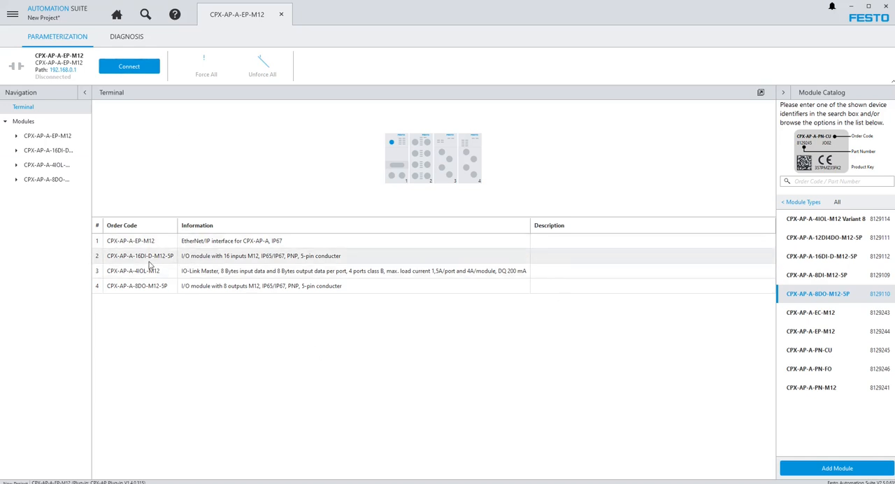
Step: Examine the available input debounce time options in the parameters of the CPX-AP-A-16DI-D-M12-5P module
{"action": "left_click", "coordinate": [19, 150]}
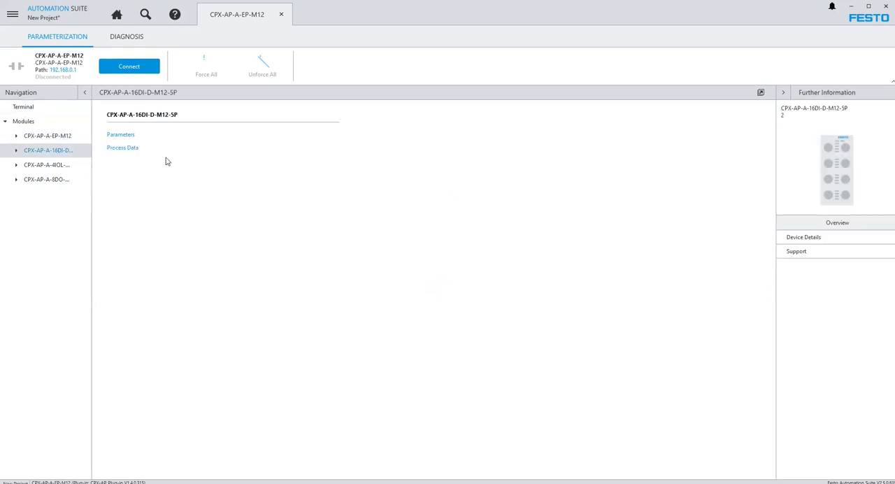
{"action": "left_click", "coordinate": [130, 136]}
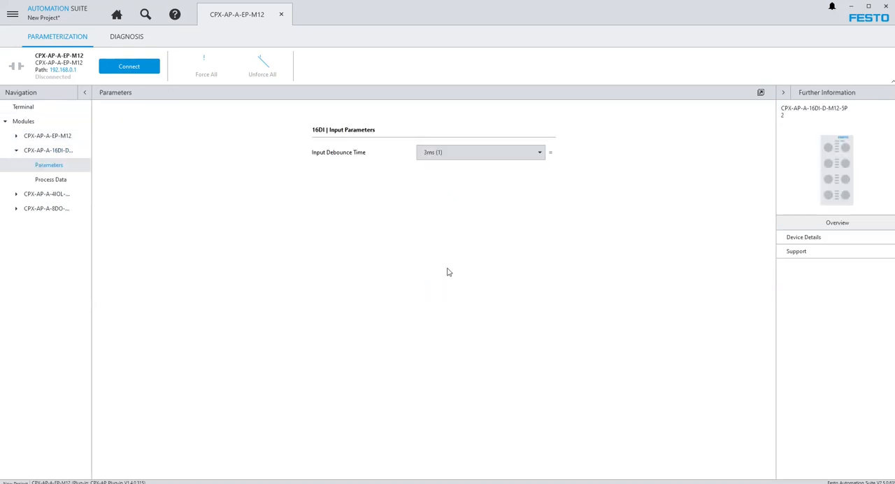
{"action": "left_click", "coordinate": [541, 154]}
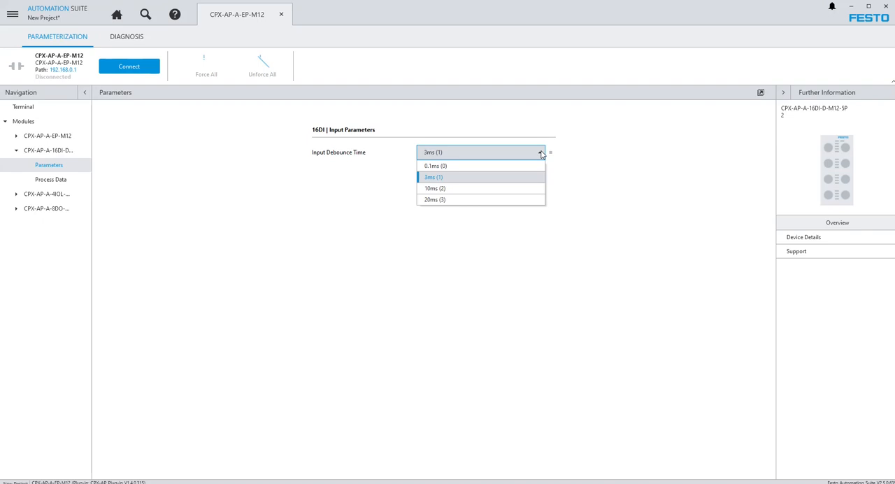
{"action": "left_click", "coordinate": [542, 154]}
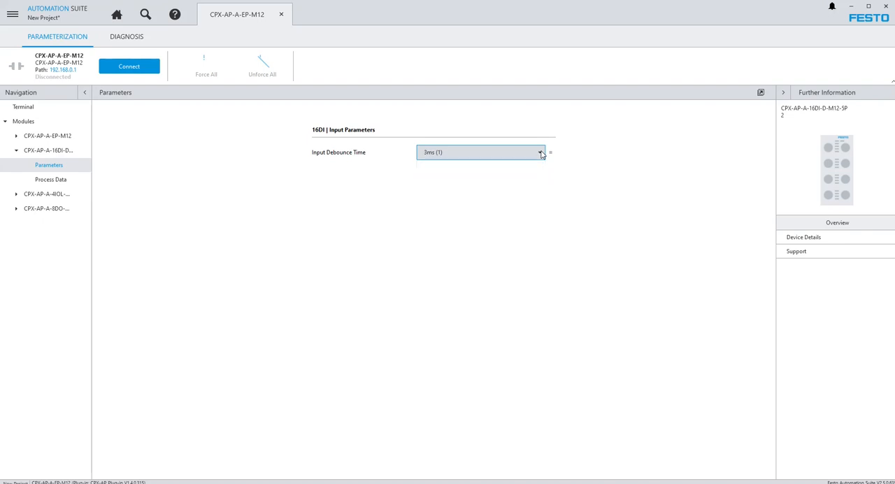
{"action": "left_click", "coordinate": [15, 151]}
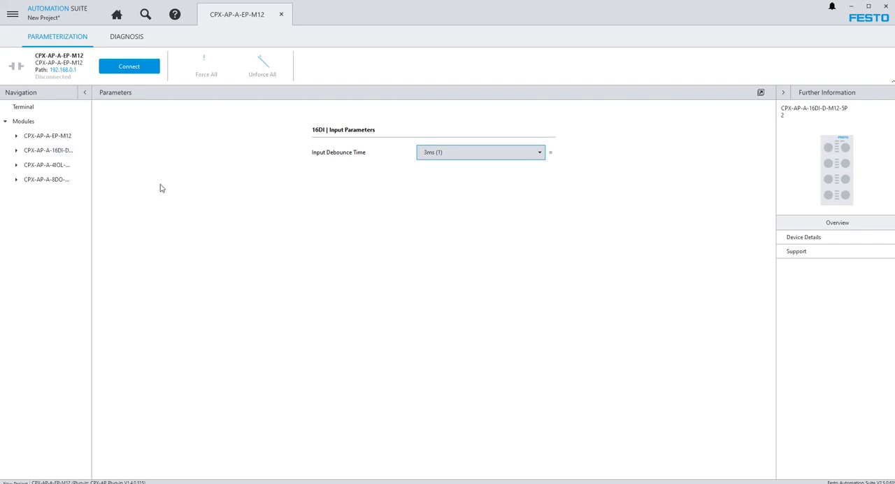
Step: Set the variant switch of the CPX-AP-A-4IOL-M12 module to Variant 4 (12304)
{"action": "left_click", "coordinate": [16, 167]}
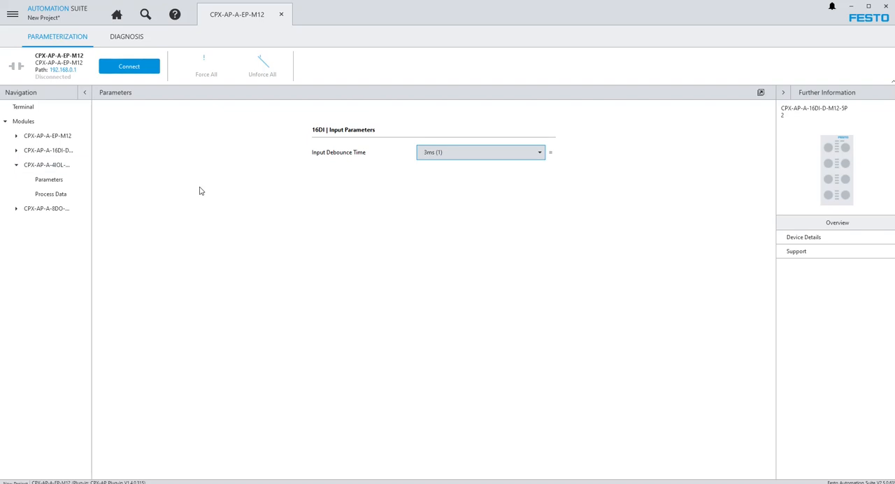
{"action": "left_click", "coordinate": [49, 181]}
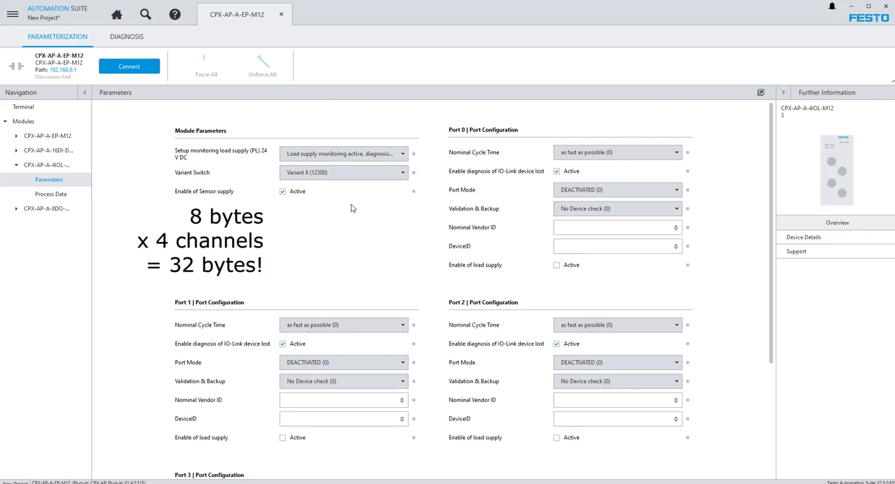
{"action": "left_click", "coordinate": [403, 175]}
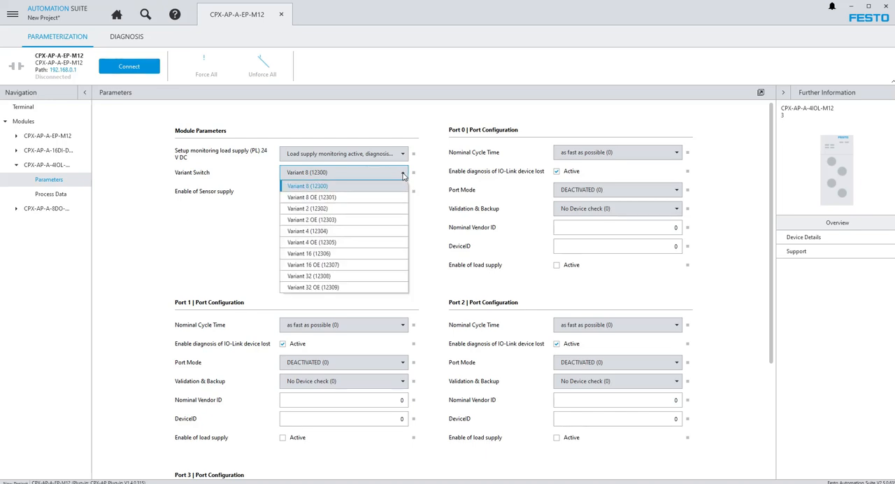
{"action": "left_click", "coordinate": [308, 233]}
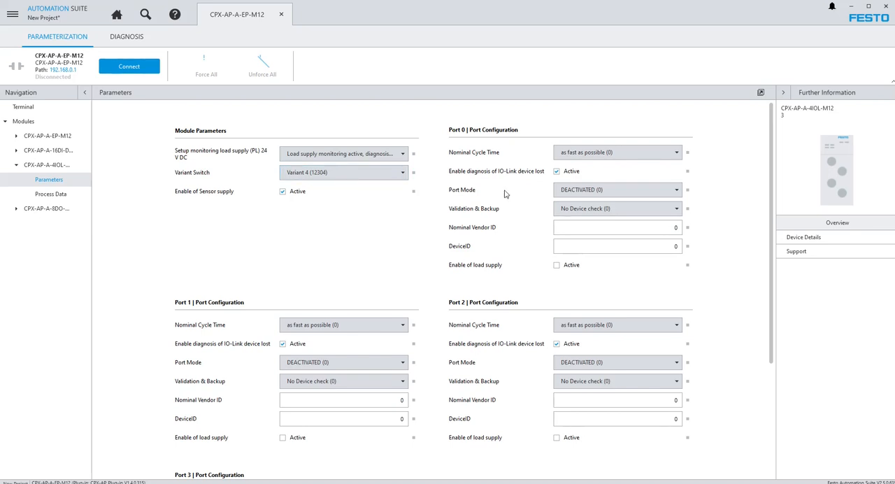
Step: Set the port mode of Port 0 and Port 1 on the IO-Link master module to IOL_AUTOSTART (2)
{"action": "left_click", "coordinate": [638, 194]}
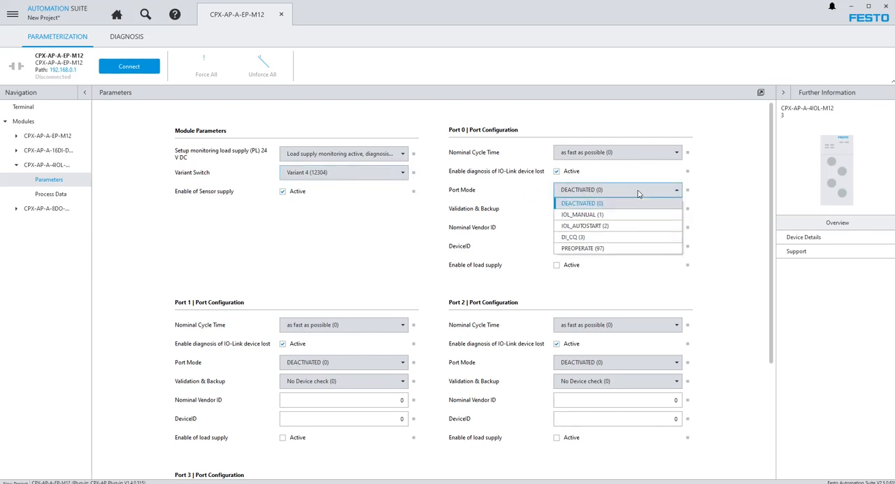
{"action": "left_click", "coordinate": [600, 226]}
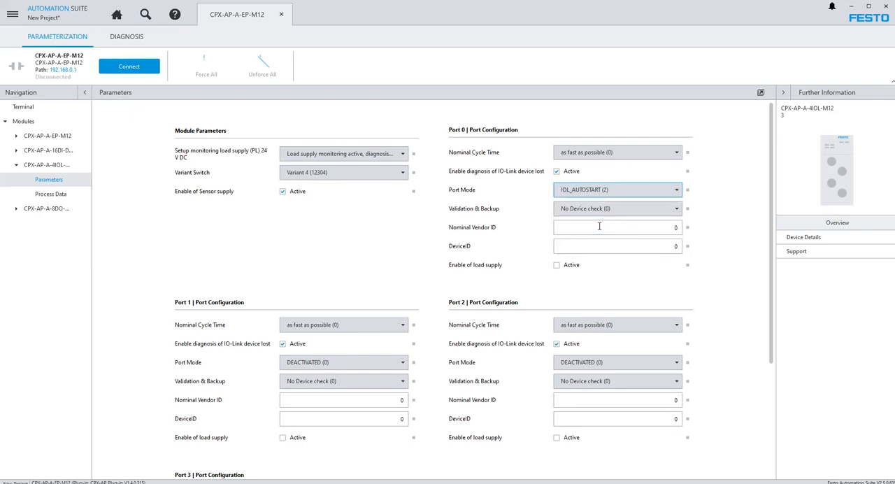
{"action": "left_click", "coordinate": [383, 368]}
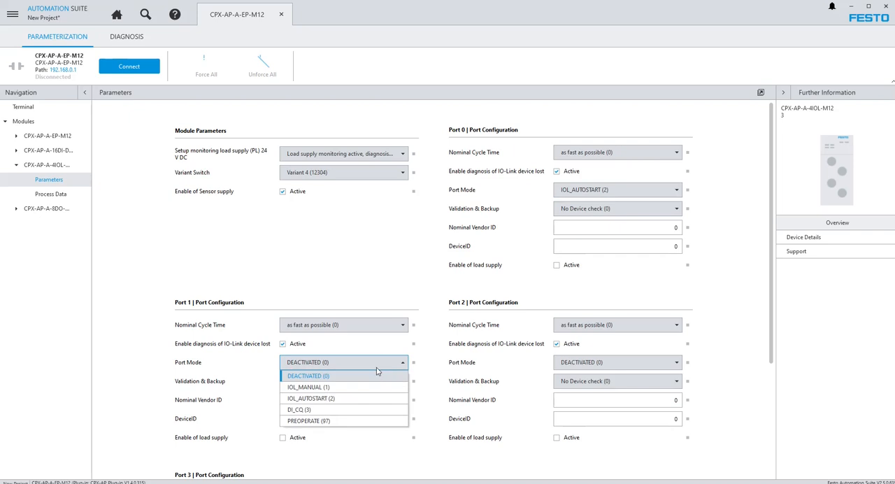
{"action": "left_click", "coordinate": [342, 401]}
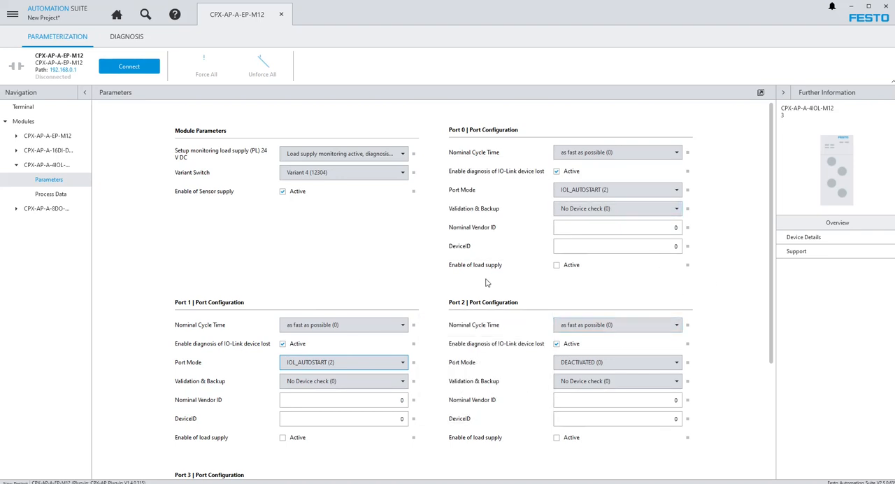
{"action": "scroll", "coordinate": [718, 304], "scroll_direction": "down", "scroll_amount": 5}
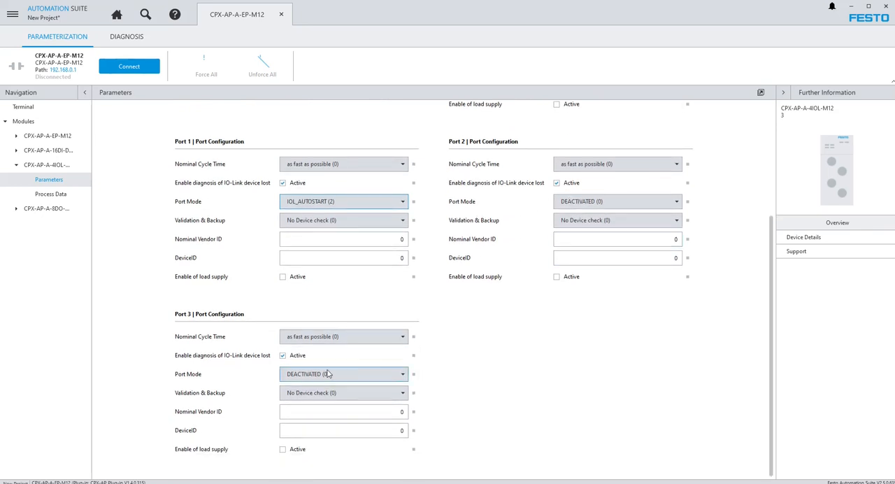
{"action": "scroll", "coordinate": [526, 330], "scroll_direction": "up", "scroll_amount": 5}
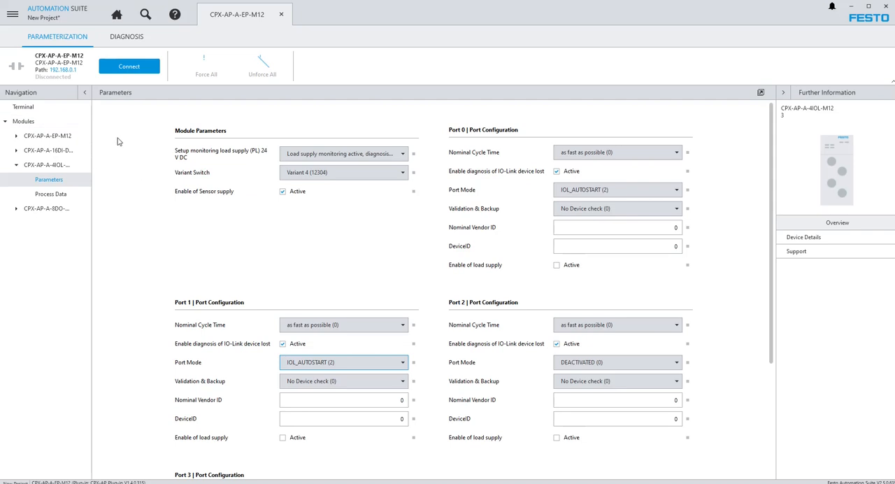
Step: Add a CPX-AP-I-8DI-M12-5P digital module to the project topology and place it to the right of the CPX-AP-A-EP-M12 terminal
{"action": "left_click", "coordinate": [118, 17]}
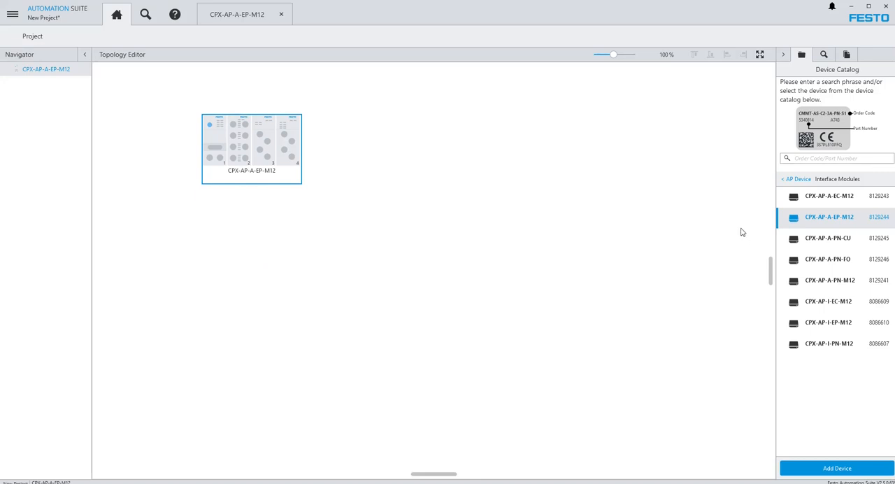
{"action": "left_click", "coordinate": [794, 180]}
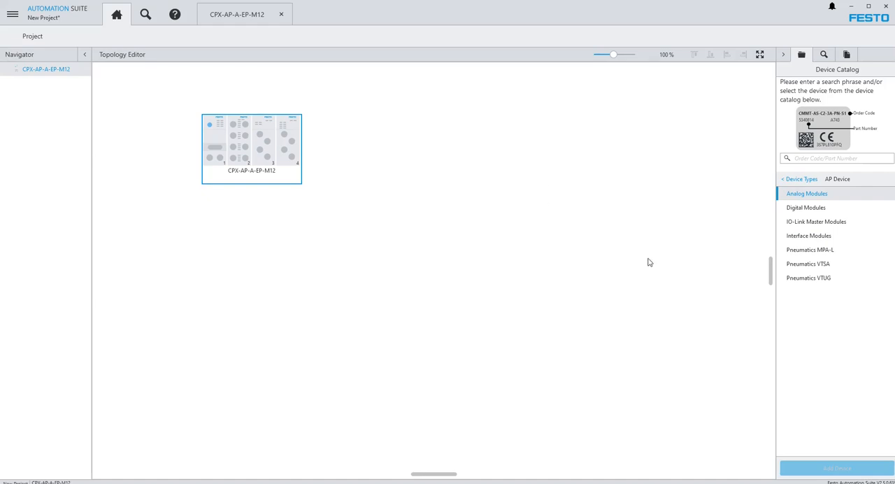
{"action": "left_click", "coordinate": [808, 210]}
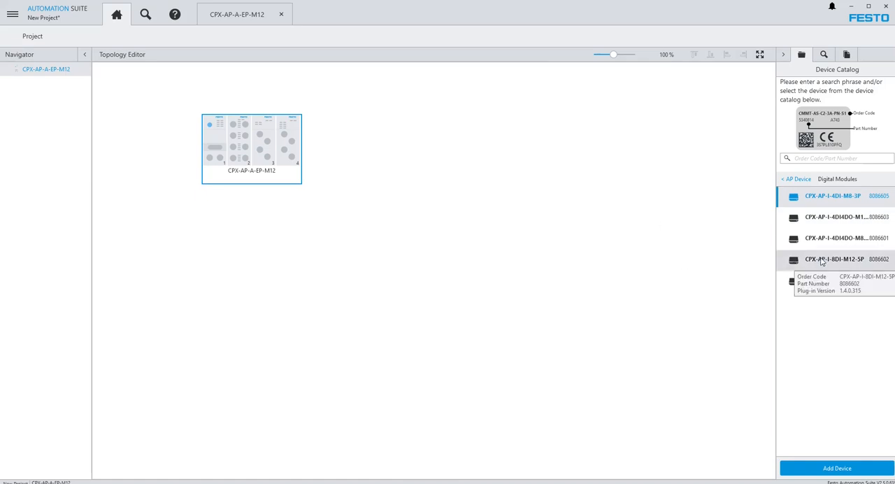
{"action": "double_click", "coordinate": [822, 261]}
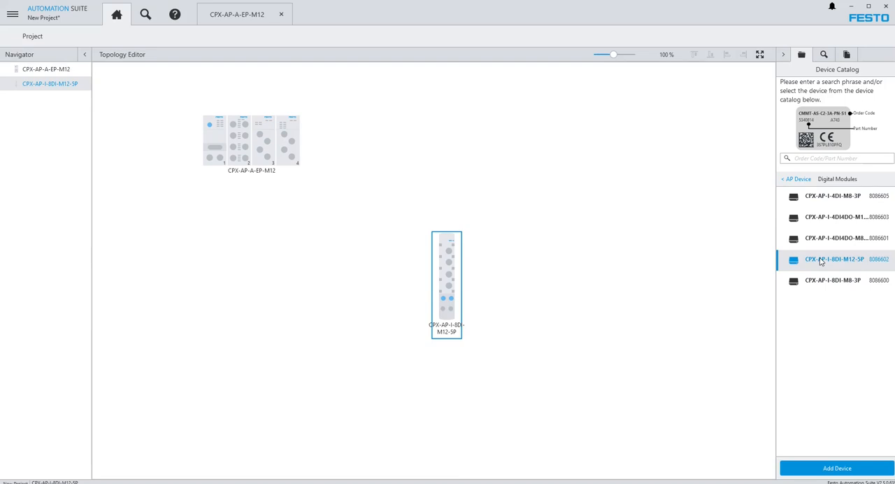
{"action": "left_click_drag", "start_coordinate": [450, 264], "coordinate": [392, 143]}
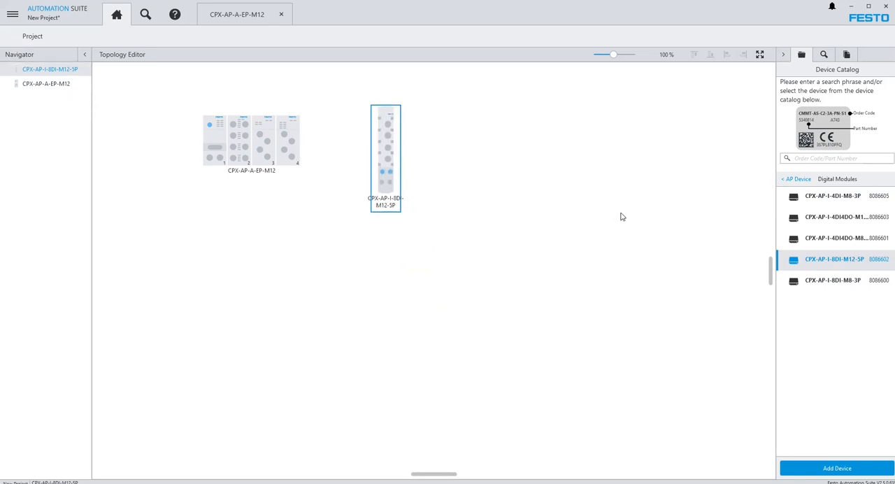
Step: Add the CPX-AP-I-4AI-U-I-RTD-M12 analog module to the topology and place it to the right of the 8DI module
{"action": "left_click", "coordinate": [785, 179]}
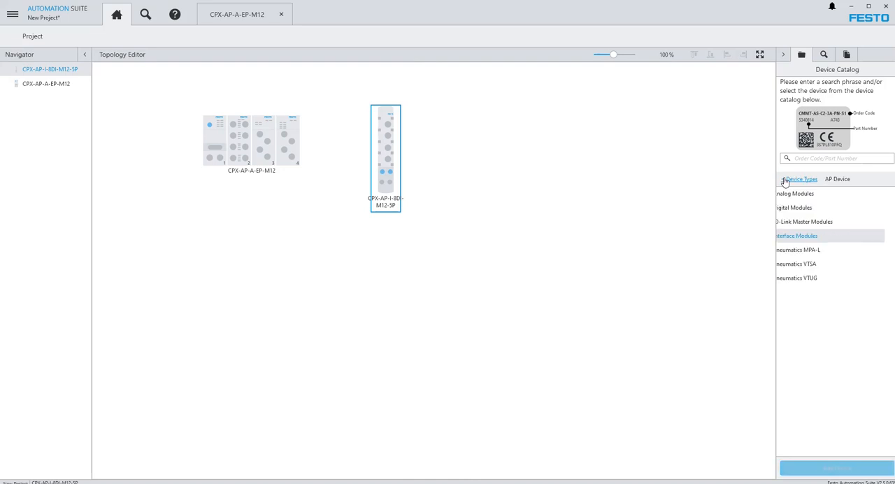
{"action": "left_click", "coordinate": [813, 196]}
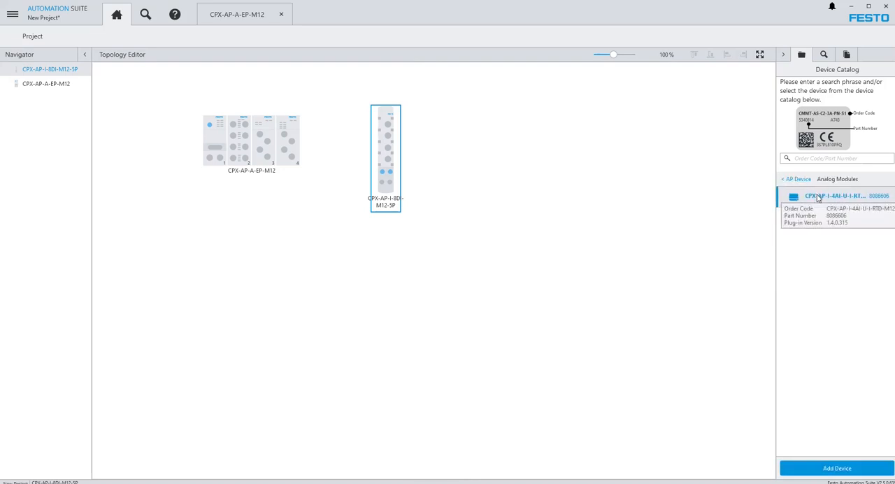
{"action": "double_click", "coordinate": [819, 198]}
{"action": "left_click_drag", "start_coordinate": [449, 271], "coordinate": [452, 152]}
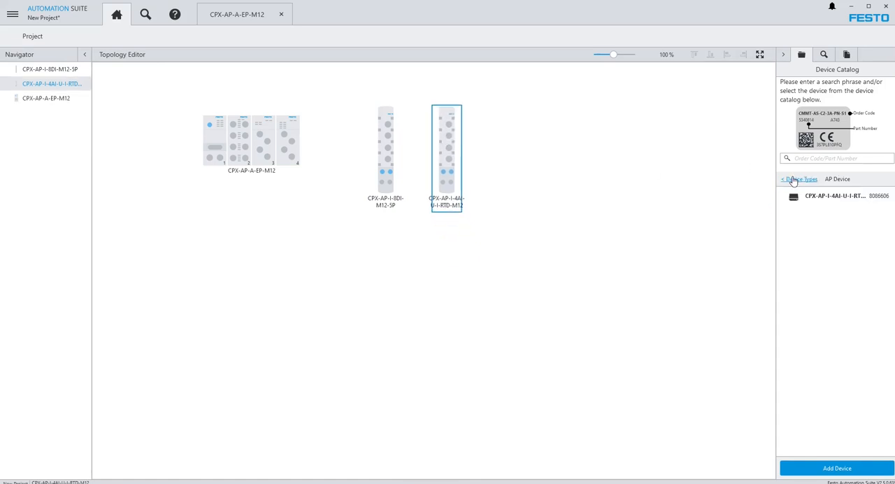
Step: Add the VAEM-L1-S-12-AP from the Pneumatics VTUG devices to the topology, to the right of the CPX-AP-I-4AI-U-I-RTD-M12 module
{"action": "left_click", "coordinate": [794, 180]}
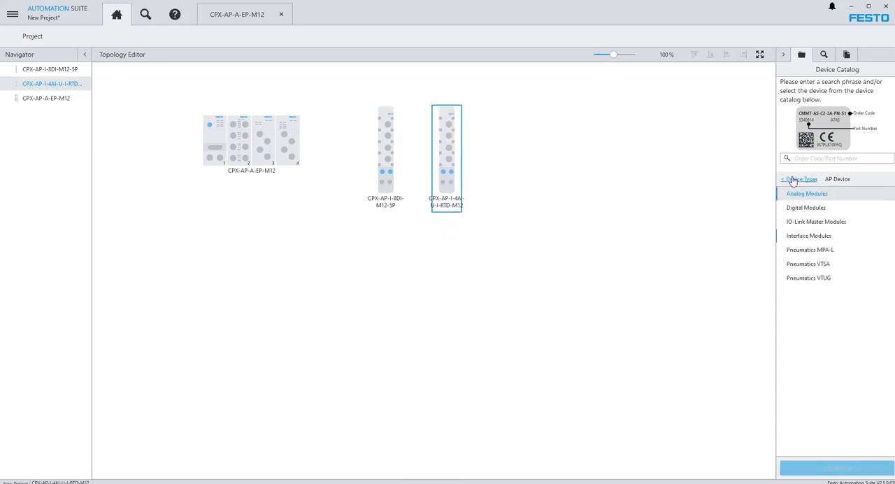
{"action": "left_click", "coordinate": [807, 279]}
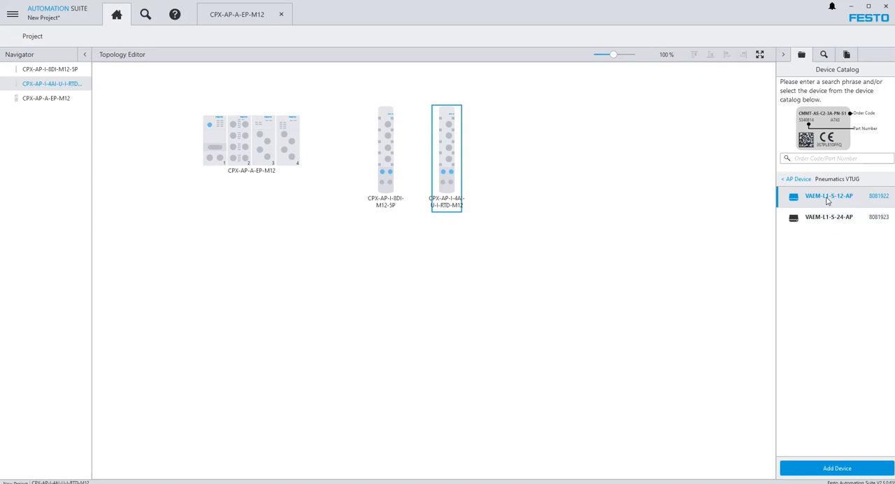
{"action": "left_click_drag", "start_coordinate": [827, 201], "coordinate": [512, 147]}
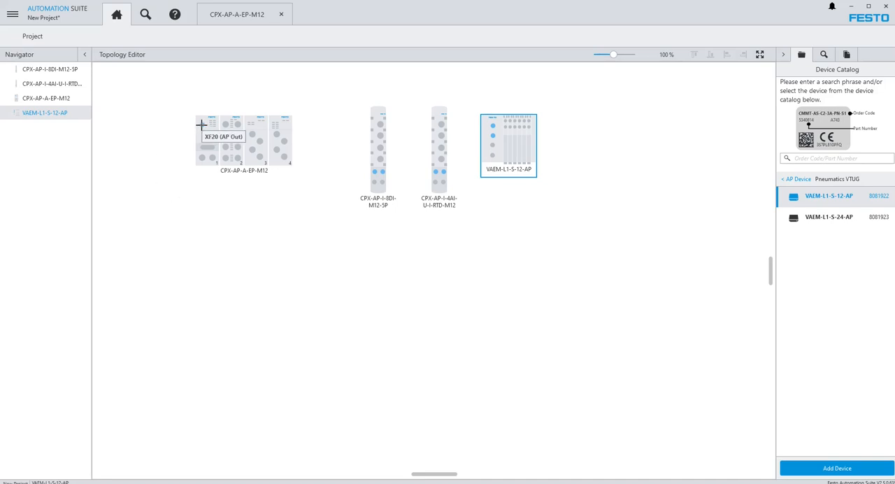
Step: Connect the AP ports in a chain from the CPX-AP-A-EP-M12 terminal through the 8DI and 4AI modules to the VAEM-L1-S-12-AP
{"action": "left_click_drag", "start_coordinate": [201, 124], "coordinate": [375, 170]}
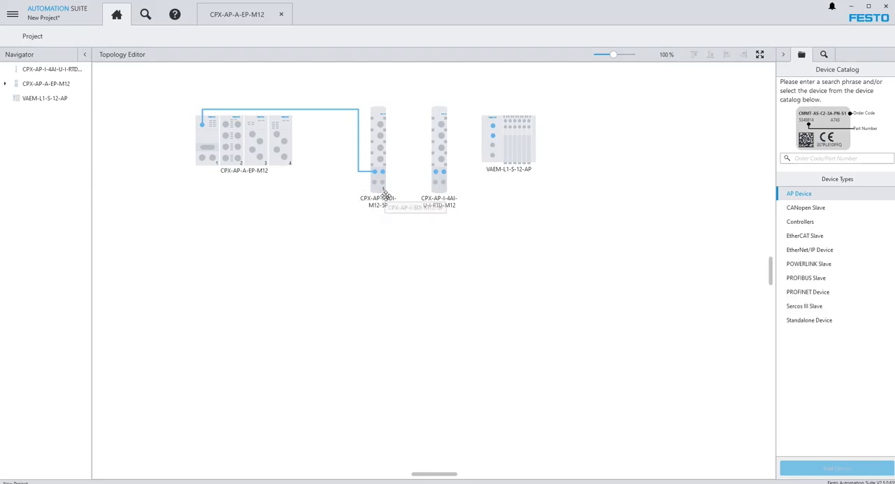
{"action": "left_click_drag", "start_coordinate": [383, 173], "coordinate": [432, 174]}
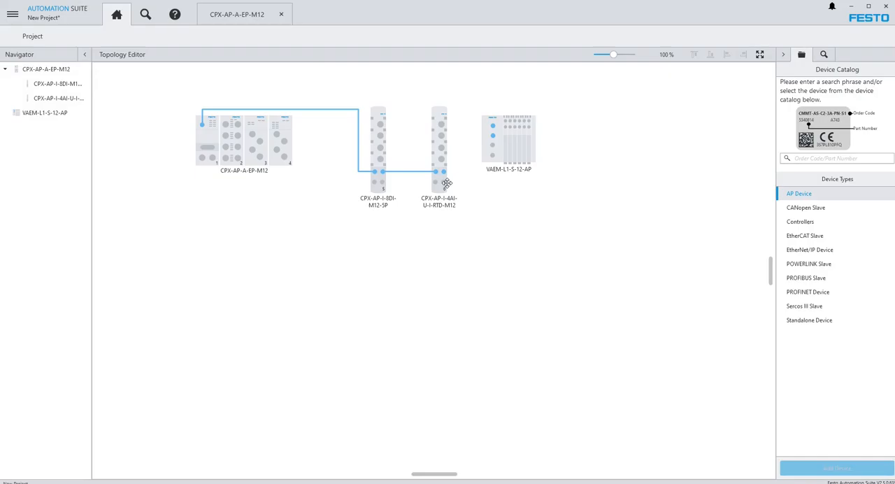
{"action": "left_click_drag", "start_coordinate": [444, 172], "coordinate": [493, 124]}
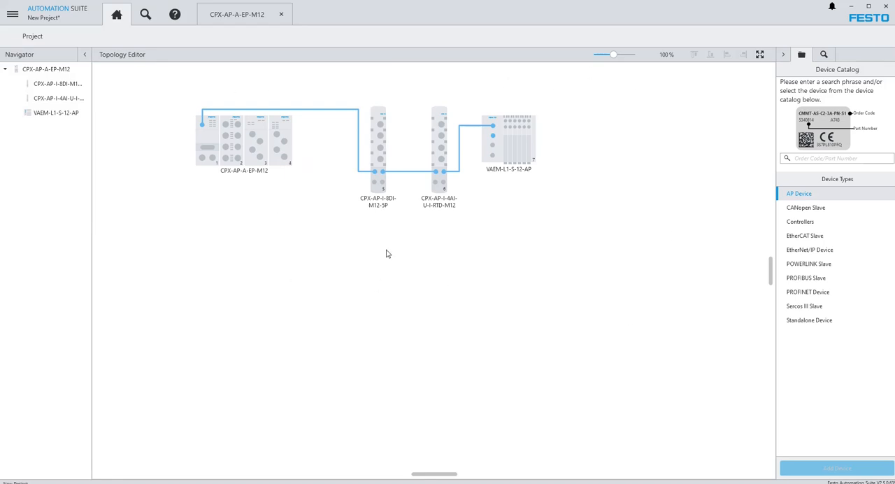
Step: Export the CPX-AP-A-EP-M12 terminal as a Rockwell L5X file named CPX_AP_Network and return to the topology
{"action": "left_click", "coordinate": [13, 14]}
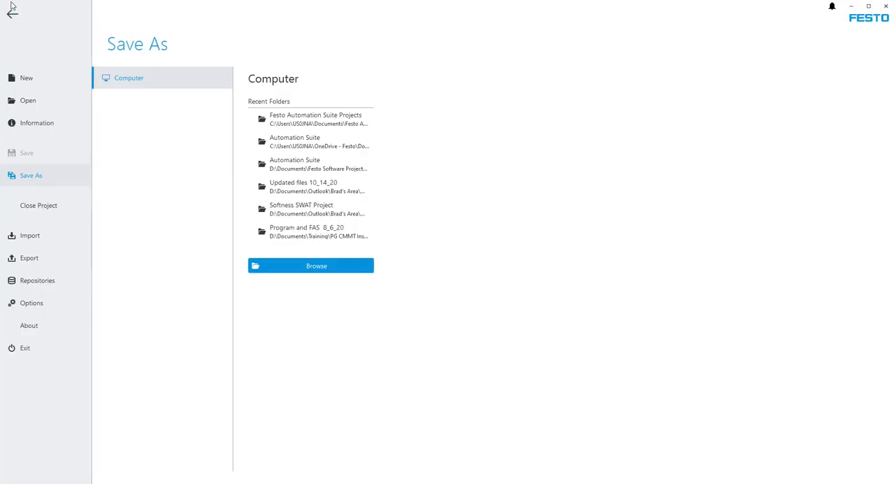
{"action": "left_click", "coordinate": [29, 259]}
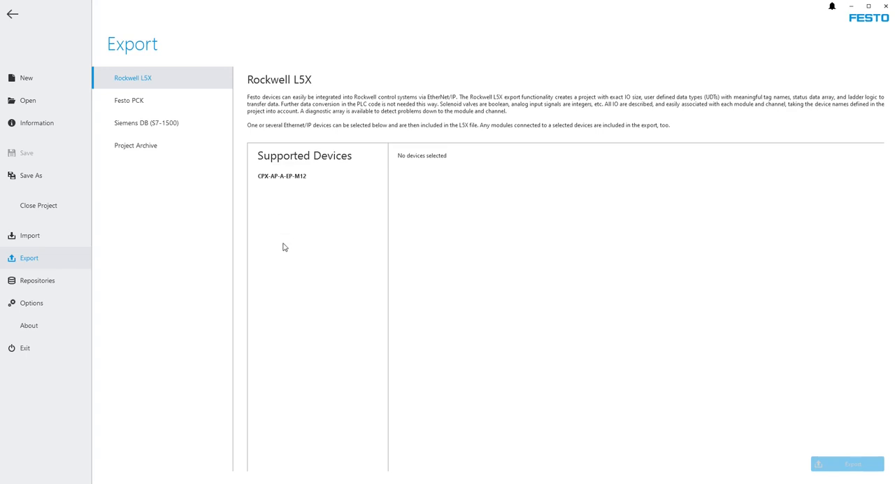
{"action": "left_click", "coordinate": [286, 177]}
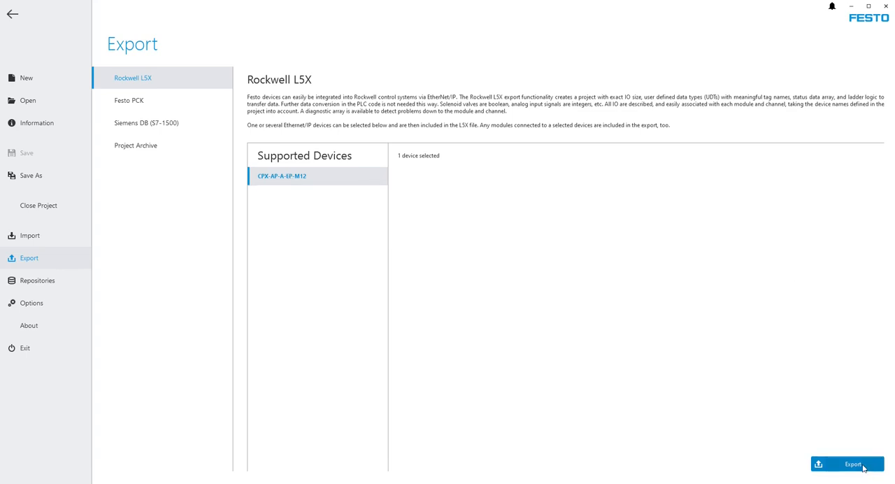
{"action": "left_click", "coordinate": [860, 468]}
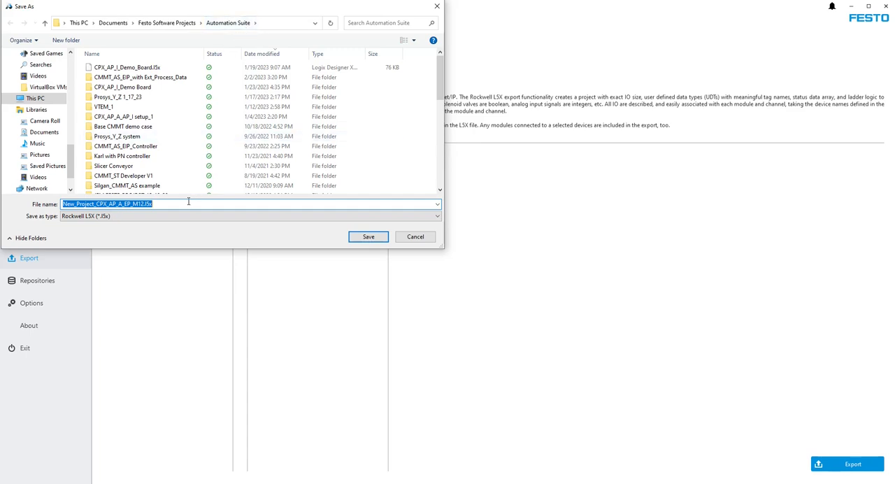
{"action": "type", "text": "C"}
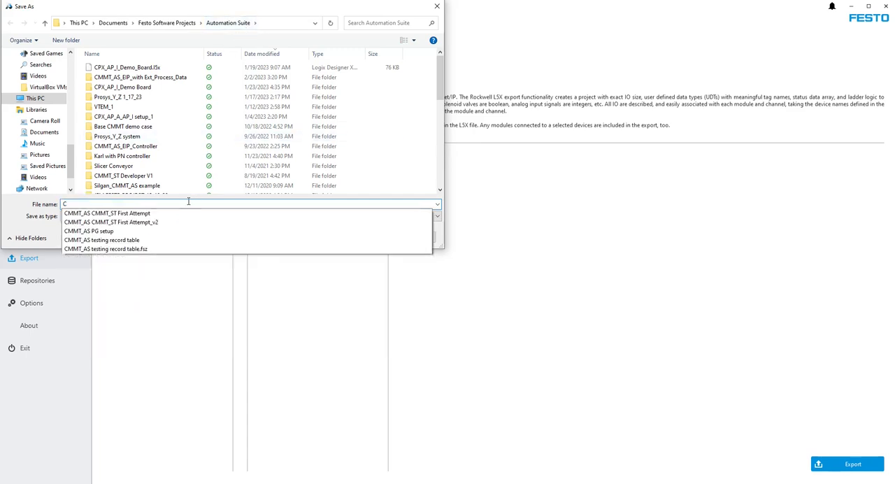
{"action": "type", "text": "PX_A"}
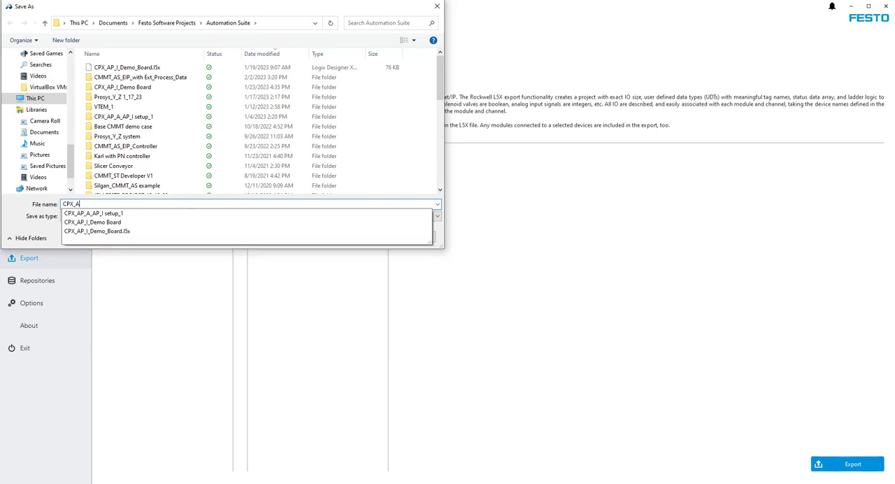
{"action": "type", "text": "P_Network"}
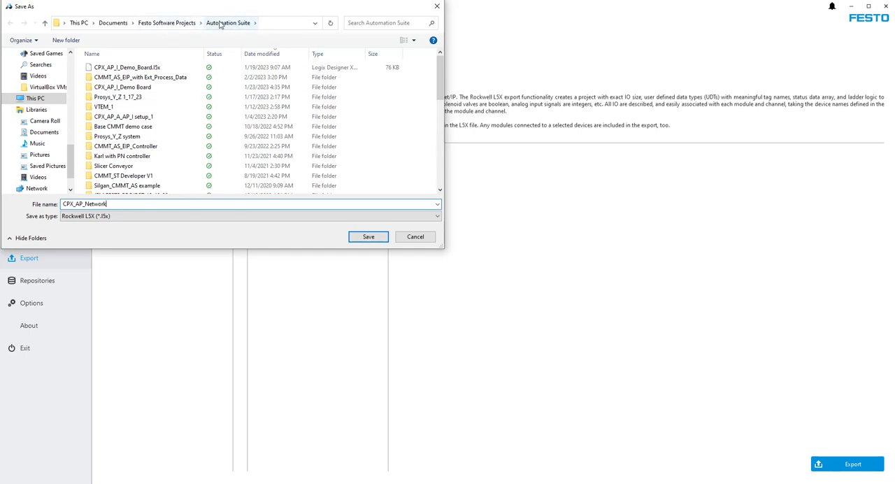
{"action": "left_click", "coordinate": [369, 237]}
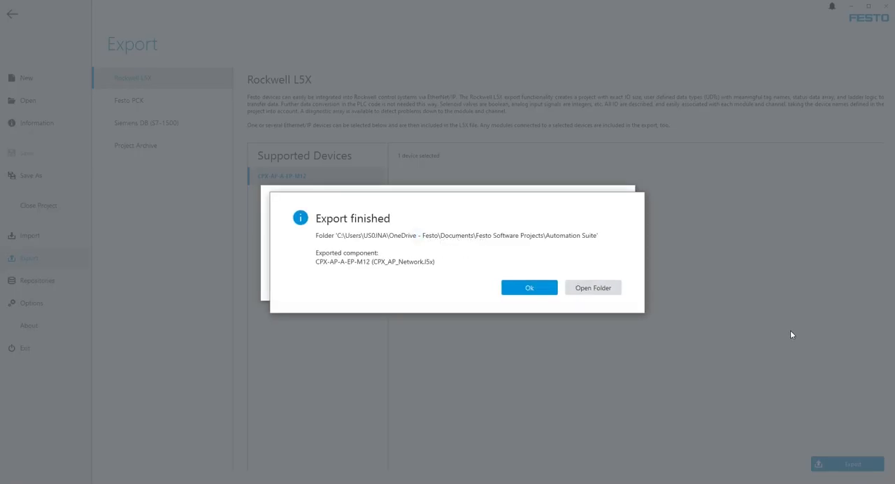
{"action": "left_click", "coordinate": [528, 292]}
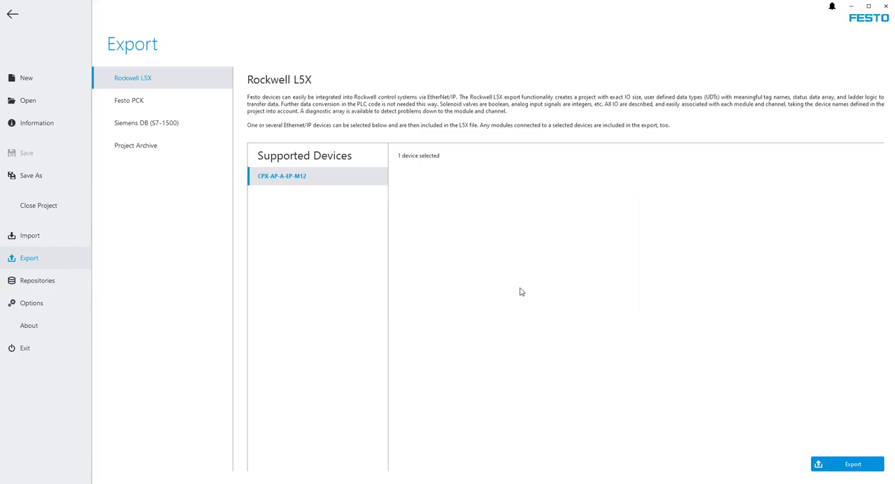
{"action": "left_click", "coordinate": [12, 14]}
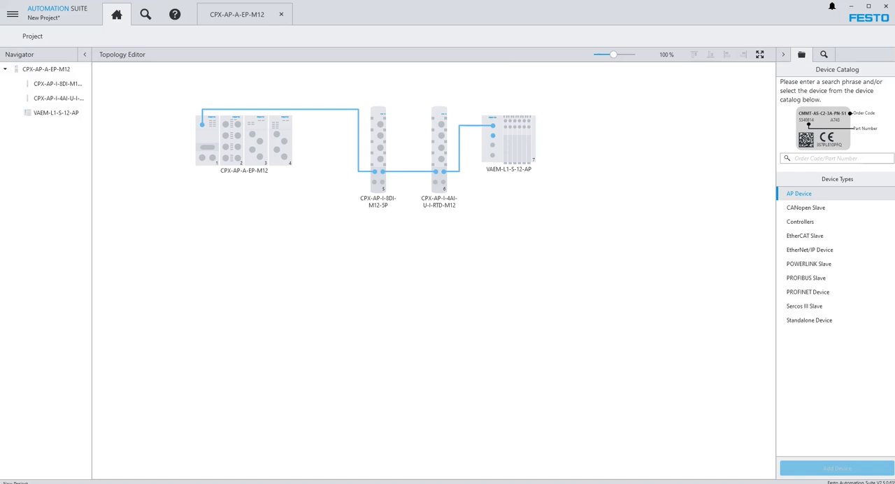
Step: Switch to Logix Designer and open the exported CPX_AP_Network.l5x file from the Automation Suite folder
{"action": "left_click_drag", "start_coordinate": [894, 60], "coordinate": [447, 3]}
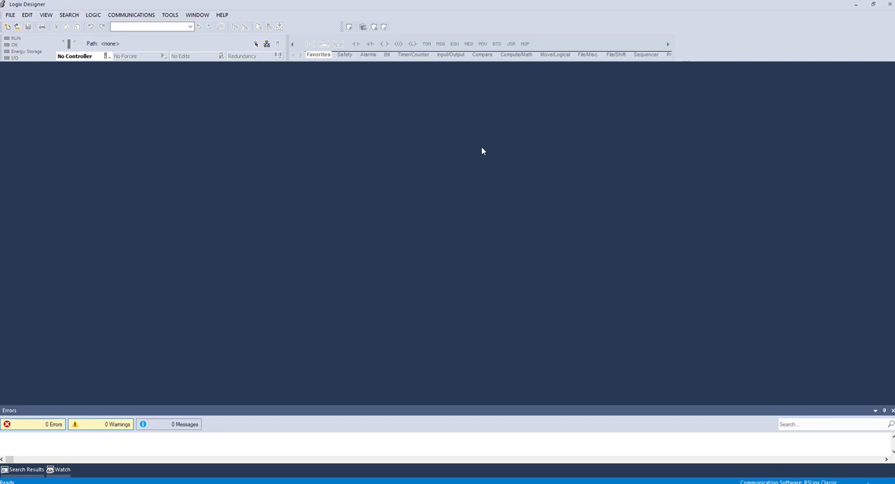
{"action": "left_click", "coordinate": [17, 27]}
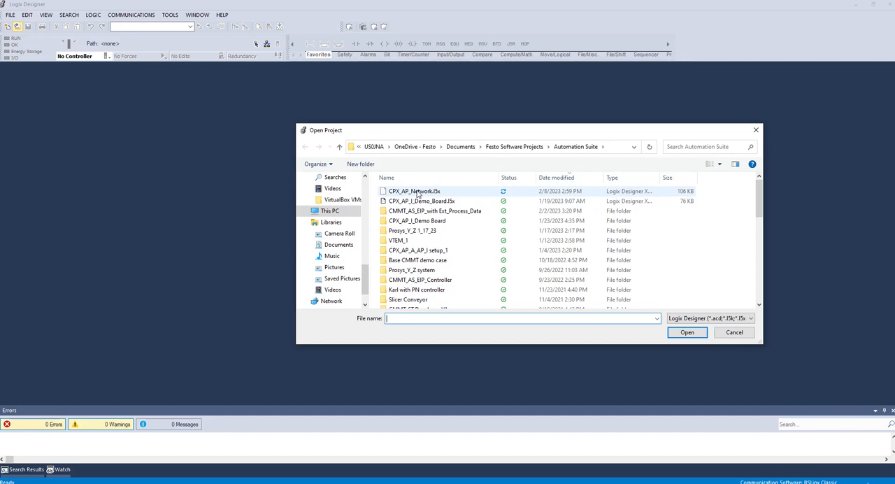
{"action": "left_click", "coordinate": [417, 194]}
{"action": "left_click", "coordinate": [689, 333]}
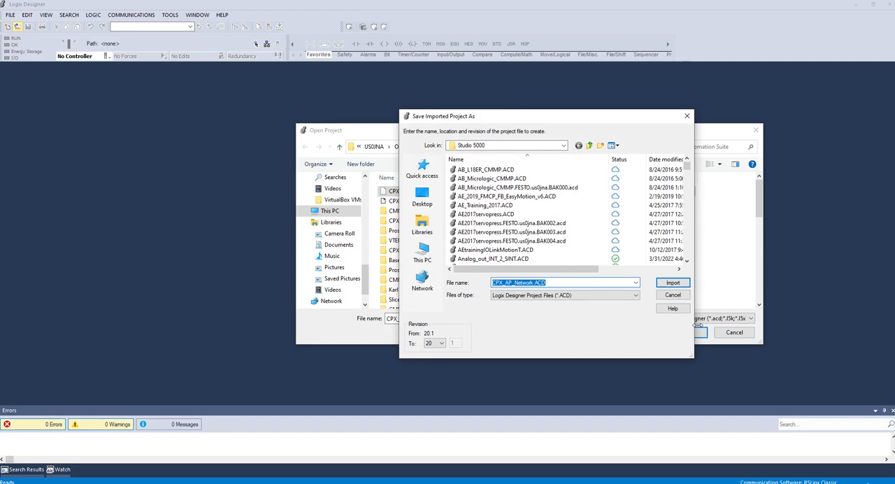
Step: Import the project as CPX_AP_Network.ACD with revision 32
{"action": "left_click", "coordinate": [560, 283]}
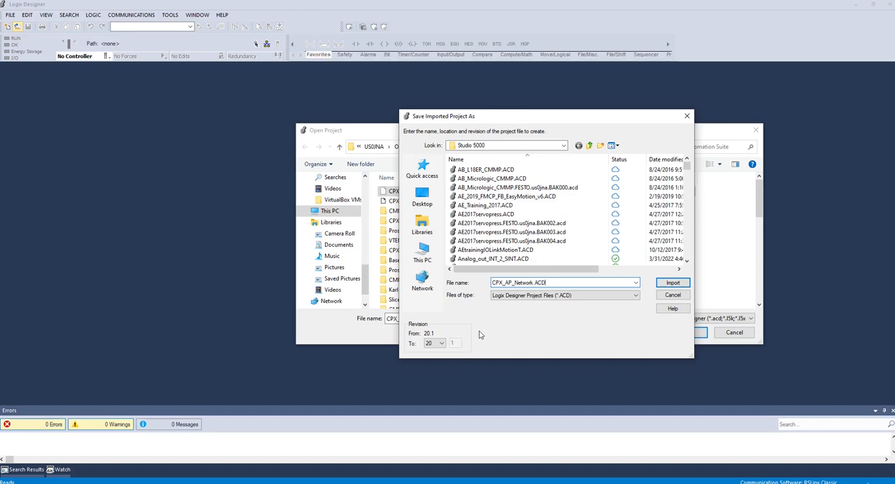
{"action": "left_click", "coordinate": [441, 343]}
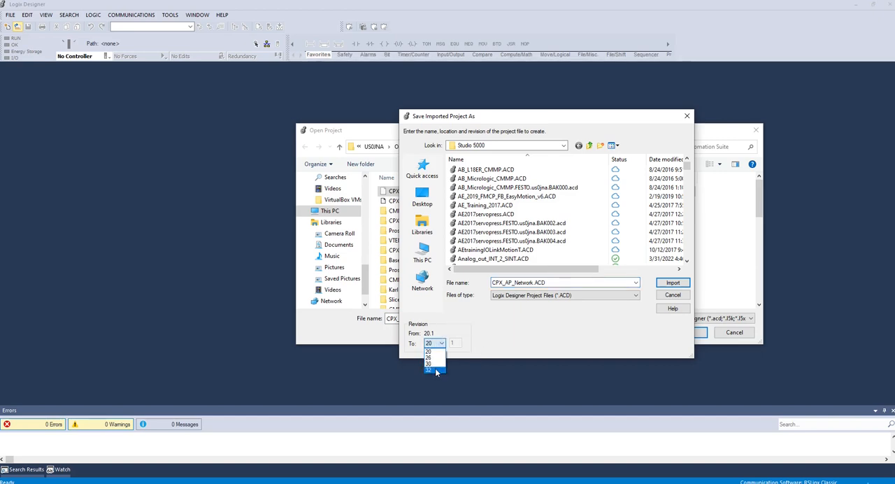
{"action": "left_click", "coordinate": [436, 370]}
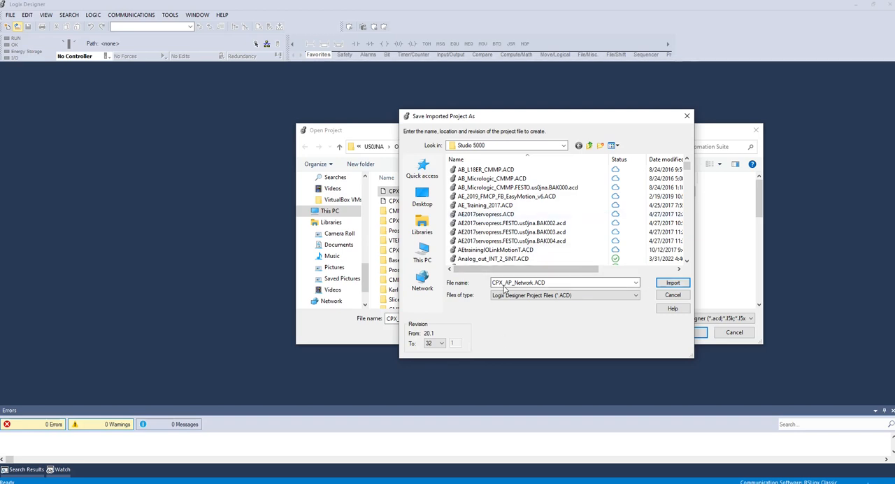
{"action": "left_click", "coordinate": [672, 282]}
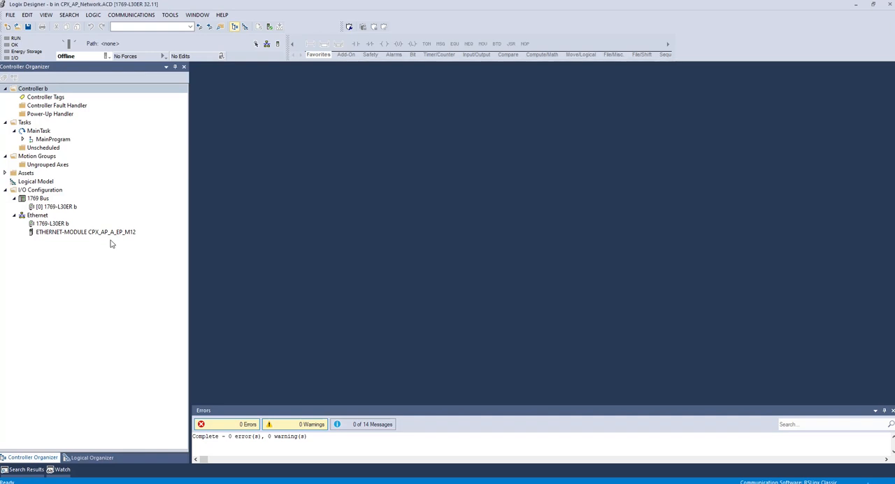
Step: Examine the module properties of the CPX_AP_A_EP_M12 Ethernet module and the ladder logic in MainRoutine
{"action": "mouse_move", "coordinate": [118, 239]}
{"action": "double_click", "coordinate": [92, 235]}
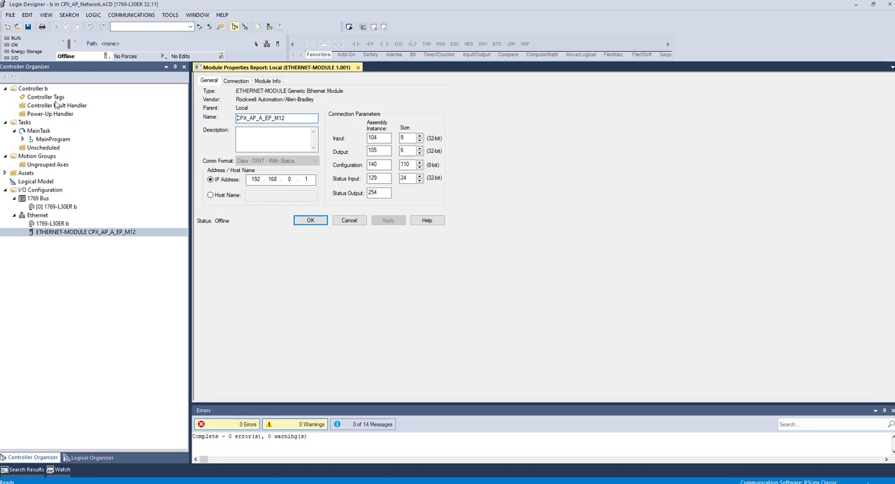
{"action": "left_click", "coordinate": [23, 139]}
{"action": "double_click", "coordinate": [56, 156]}
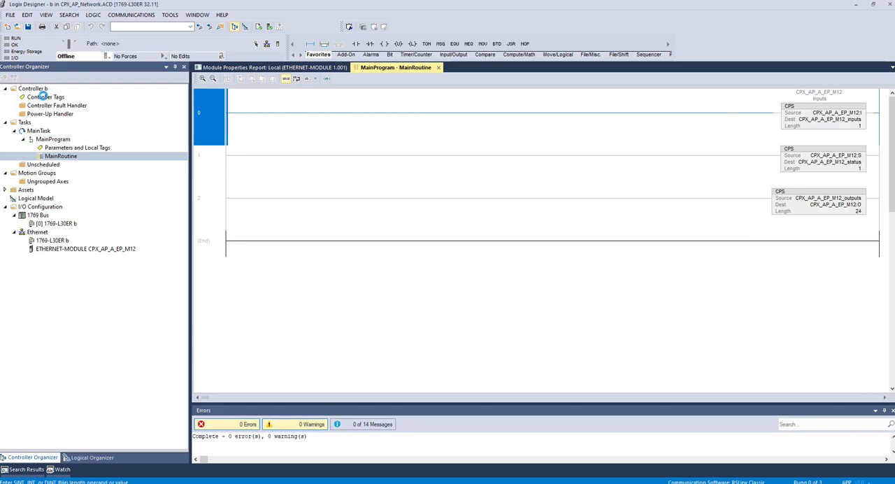
Step: Examine the controller tags against the connection parameters of the CPX_AP_A_EP_M12 Ethernet module
{"action": "double_click", "coordinate": [45, 98]}
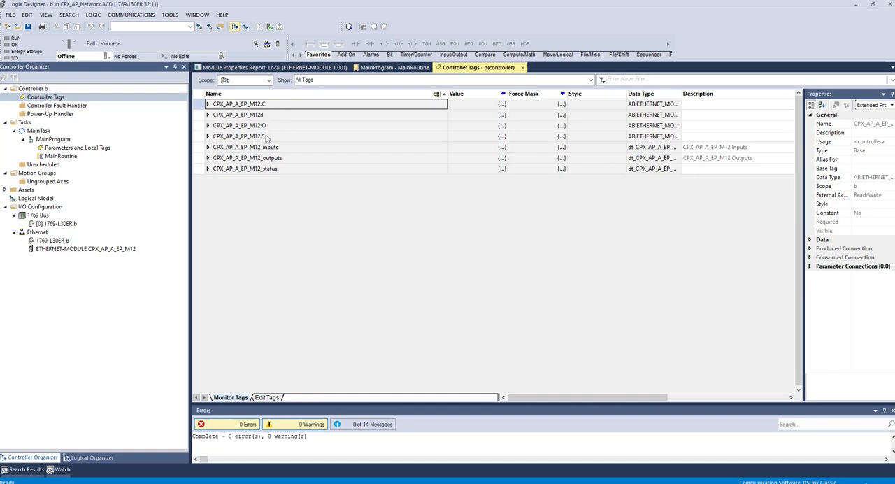
{"action": "left_click", "coordinate": [284, 69]}
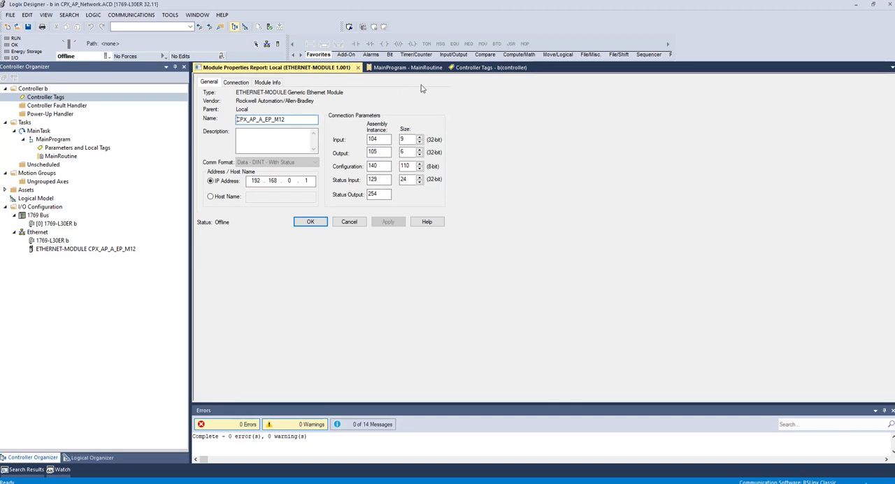
{"action": "left_click", "coordinate": [461, 68]}
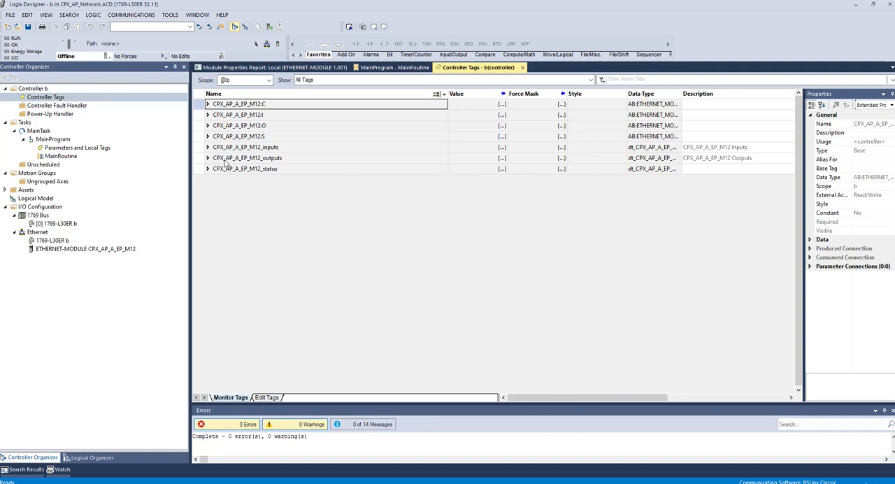
Step: Examine the members of the CPX_AP_A_EP_M12_inputs tag, including their data types and channel descriptions
{"action": "left_click", "coordinate": [207, 148]}
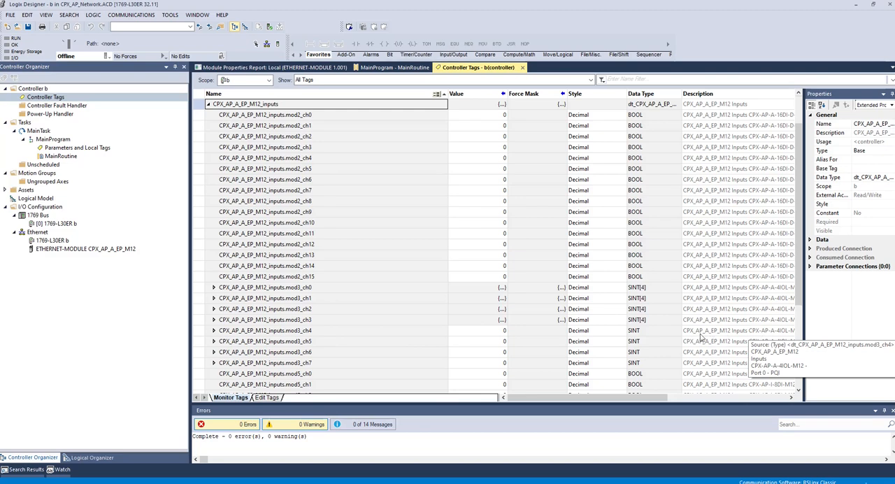
{"action": "scroll", "coordinate": [703, 328], "scroll_direction": "down", "scroll_amount": 2}
{"action": "scroll", "coordinate": [703, 327], "scroll_direction": "down", "scroll_amount": 2}
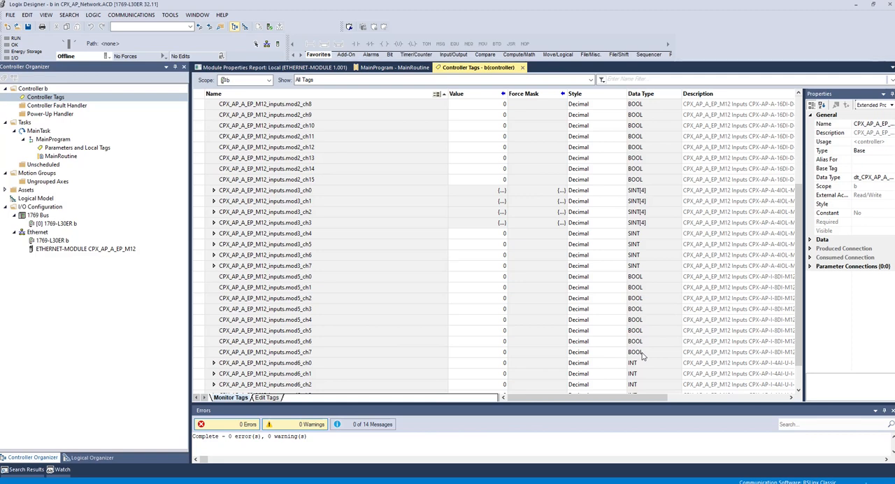
{"action": "scroll", "coordinate": [735, 343], "scroll_direction": "down", "scroll_amount": 1}
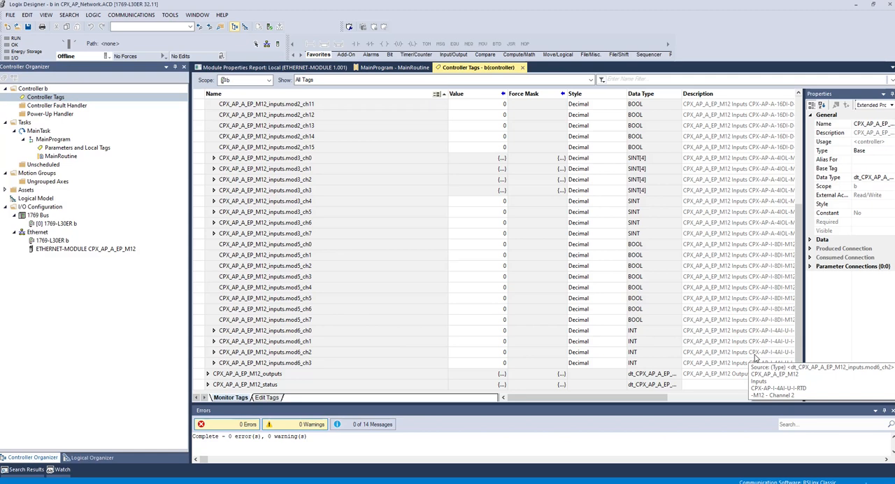
{"action": "scroll", "coordinate": [265, 218], "scroll_direction": "up", "scroll_amount": 5}
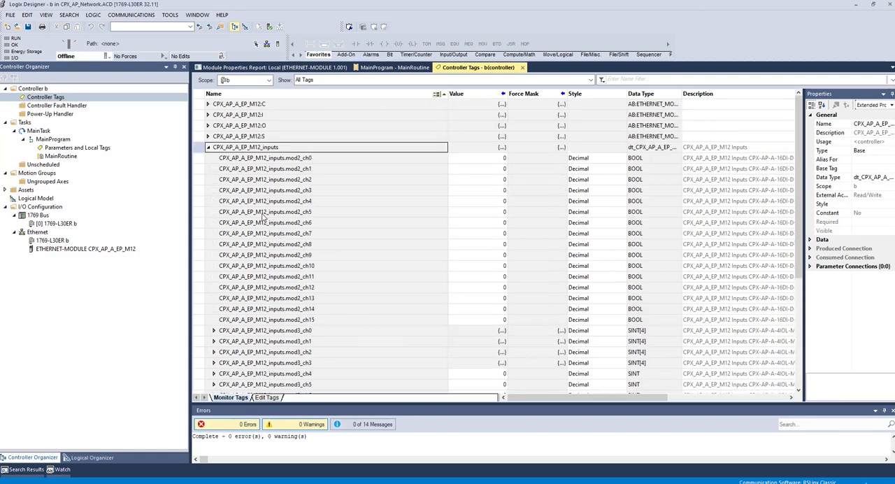
Step: Collapse the inputs tag and examine the members of the CPX_AP_A_EP_M12_outputs tag, leaving it collapsed
{"action": "left_click", "coordinate": [208, 147]}
{"action": "left_click", "coordinate": [210, 158]}
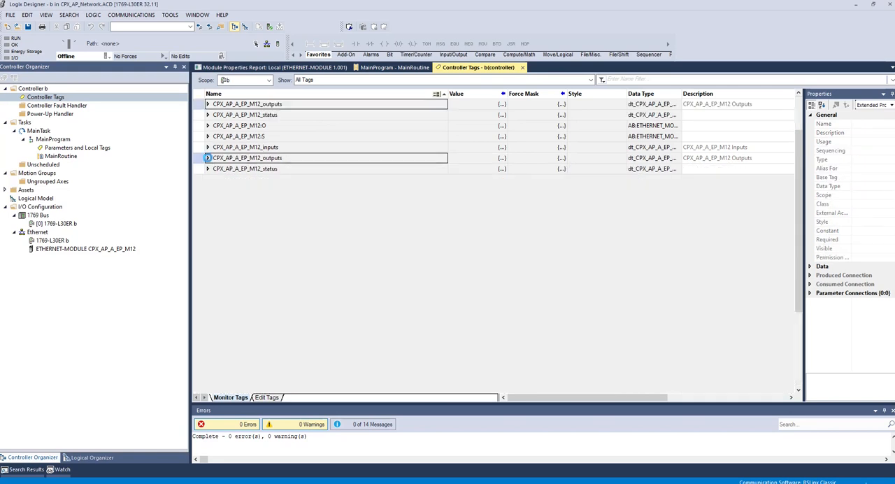
{"action": "left_click", "coordinate": [207, 158]}
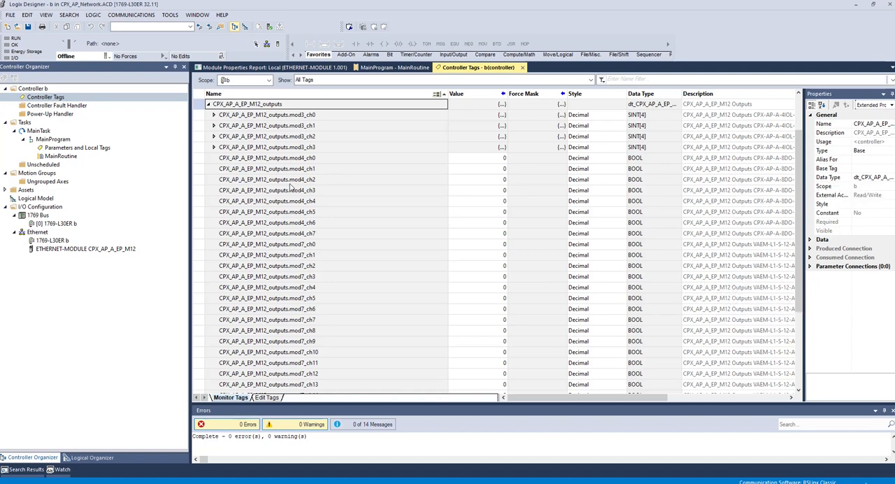
{"action": "left_click", "coordinate": [207, 105]}
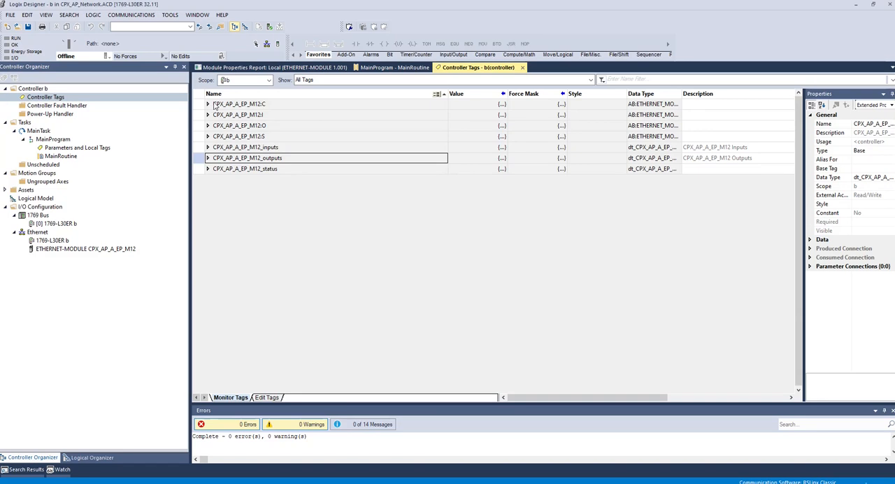
Step: Copy the CPX_AP_A_EP_M12 Ethernet module from the CPX_AP_Network project and paste it under Ethernet in the Base_PLC_IO_Link_Demo_Case project
{"action": "right_click", "coordinate": [60, 252]}
{"action": "left_click", "coordinate": [95, 289]}
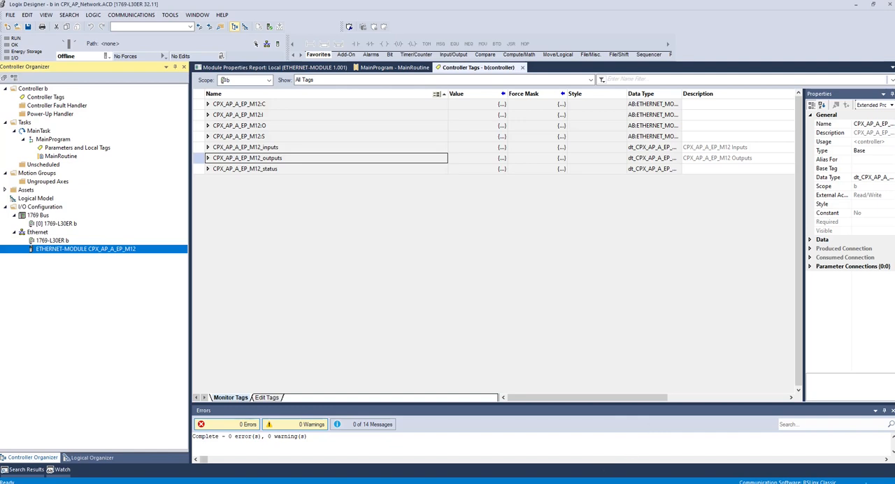
{"action": "left_click", "coordinate": [554, 447]}
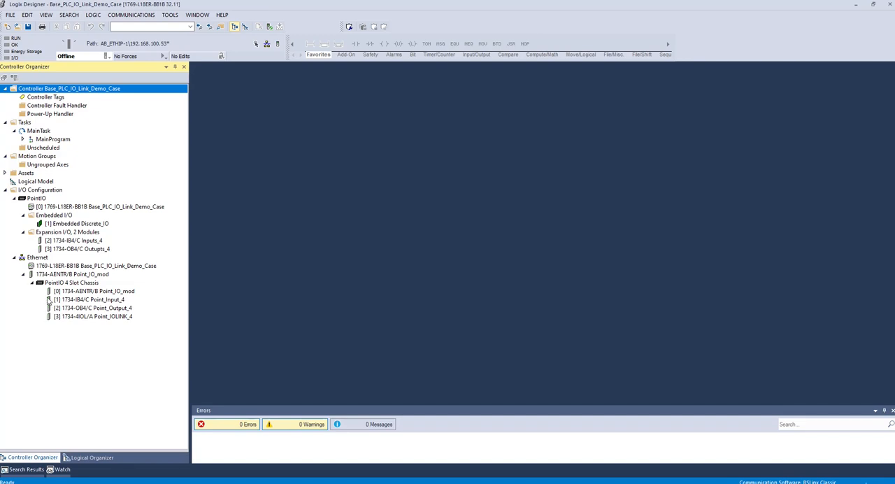
{"action": "left_click", "coordinate": [38, 258]}
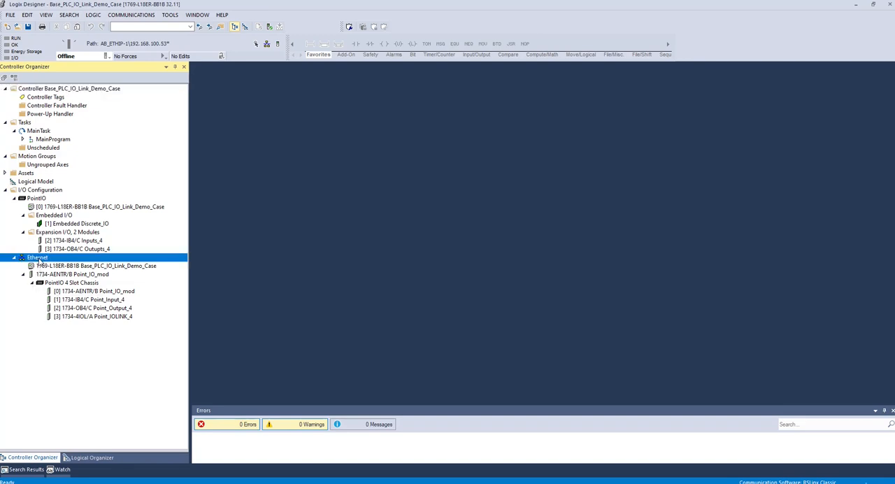
{"action": "right_click", "coordinate": [39, 260]}
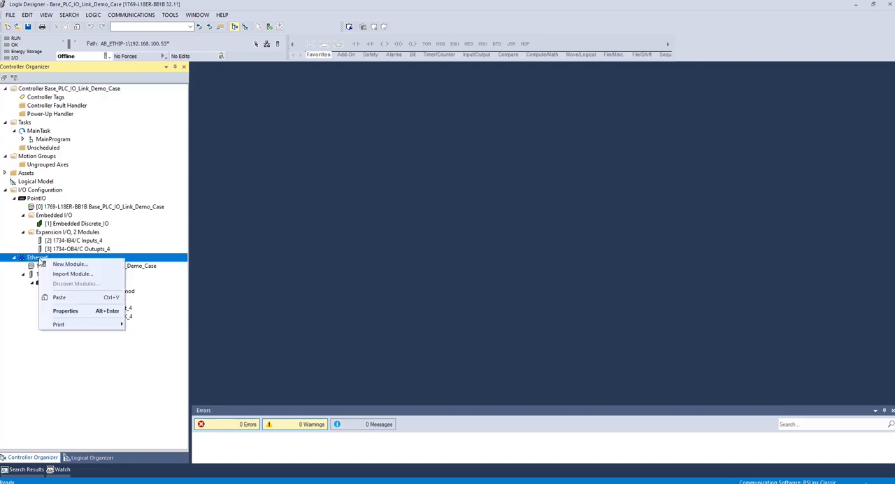
{"action": "left_click", "coordinate": [66, 294]}
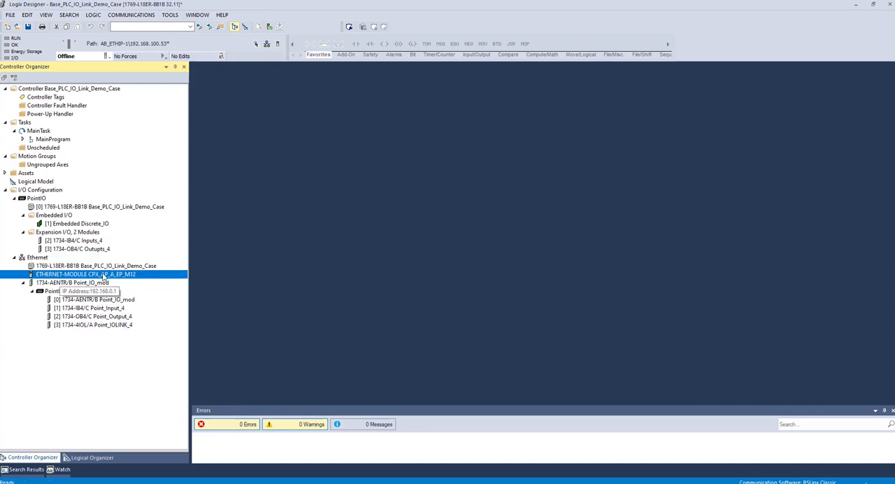
Step: Examine the pasted module's connection parameters and the controller tags of the Base_PLC_IO_Link_Demo_Case project
{"action": "double_click", "coordinate": [112, 275]}
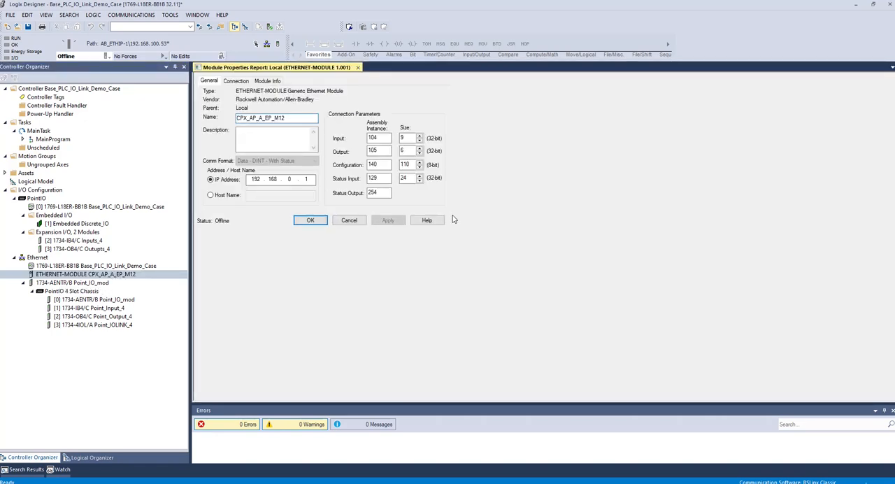
{"action": "double_click", "coordinate": [55, 99]}
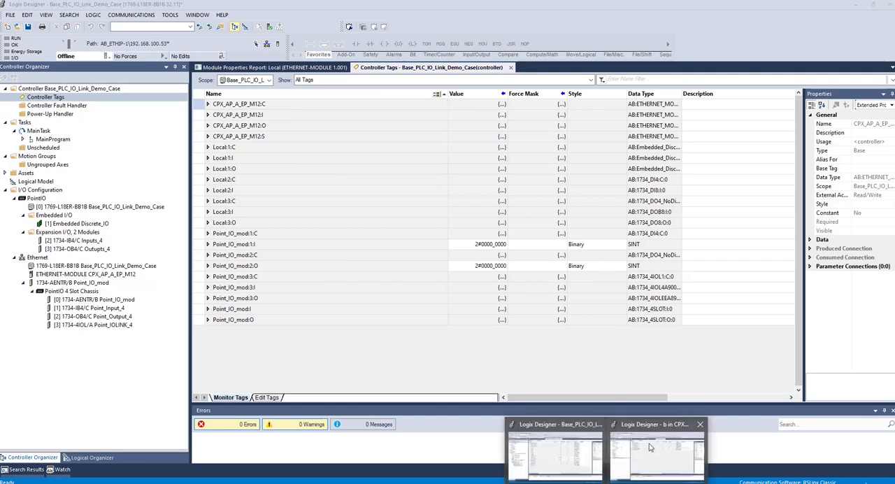
Step: Switch to the CPX_AP_Network project and start exporting rungs 0 to 2 of its MainRoutine
{"action": "left_click", "coordinate": [659, 438]}
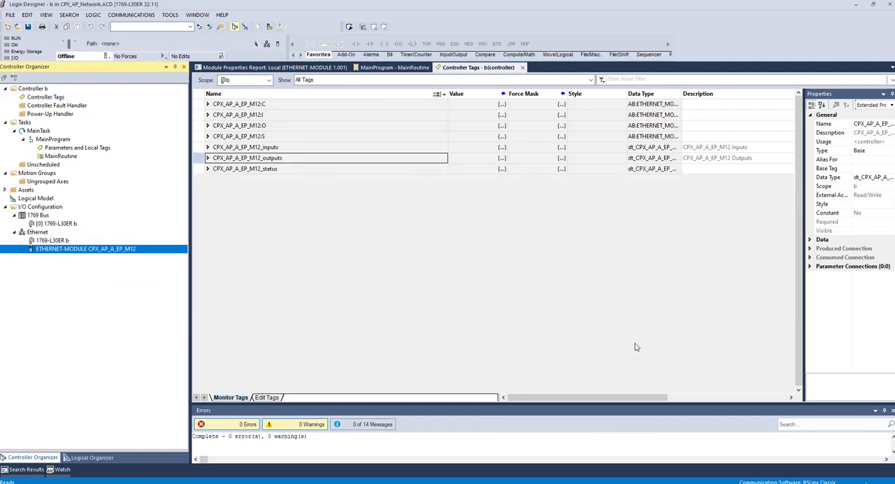
{"action": "left_click", "coordinate": [60, 156]}
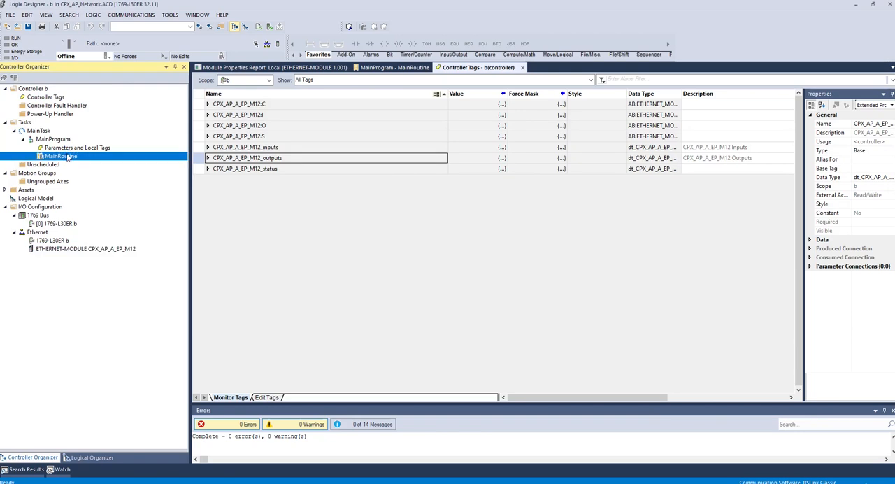
{"action": "double_click", "coordinate": [64, 156]}
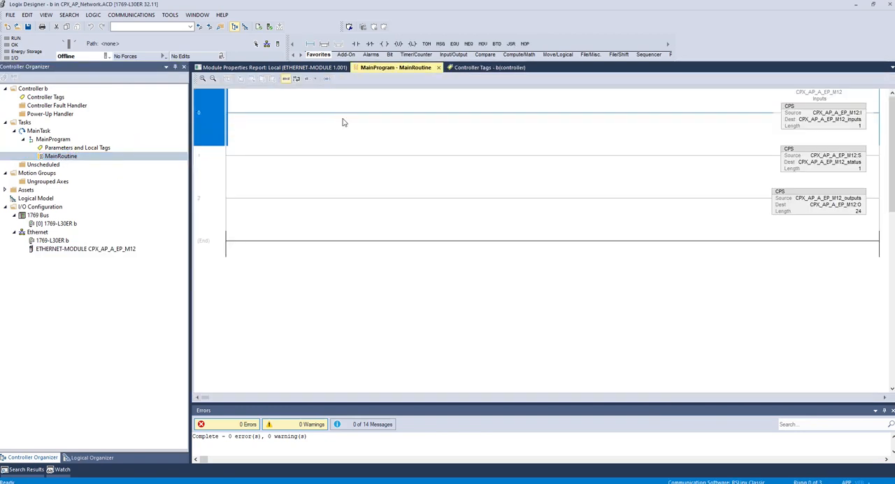
{"action": "key", "text": "Down"}
{"action": "key", "text": "Down"}
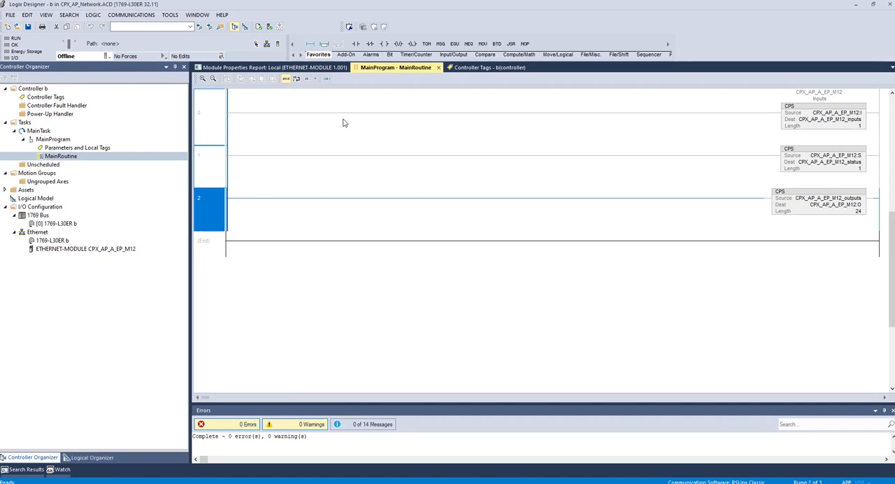
{"action": "right_click", "coordinate": [207, 128]}
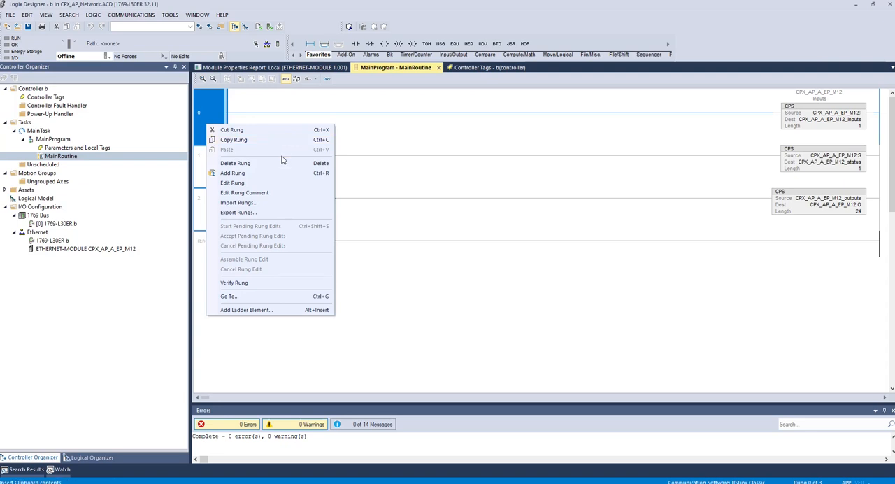
{"action": "left_click", "coordinate": [242, 213]}
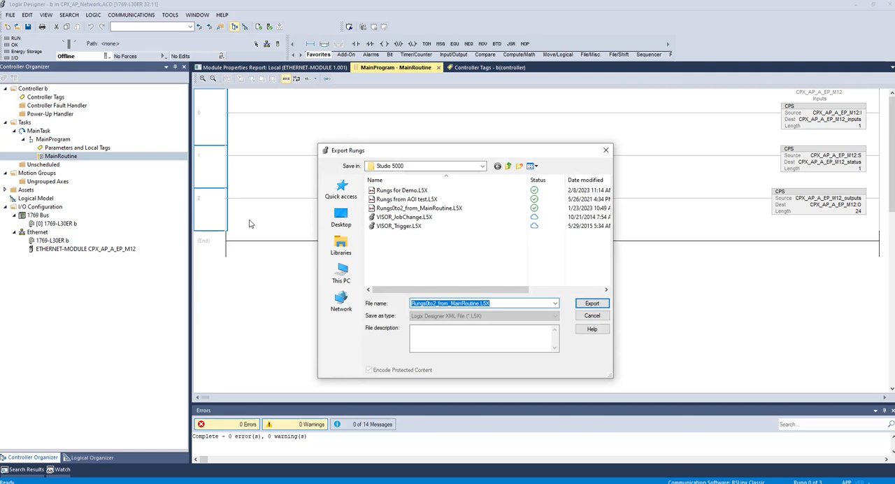
Step: Name the rung export file "Rungs for Network" and export it to the Studio 5000 folder
{"action": "left_click", "coordinate": [483, 166]}
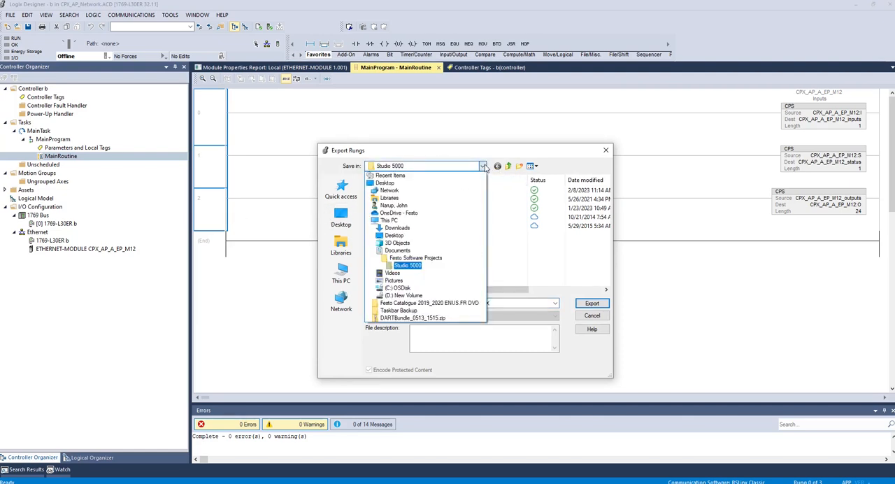
{"action": "left_click", "coordinate": [485, 167]}
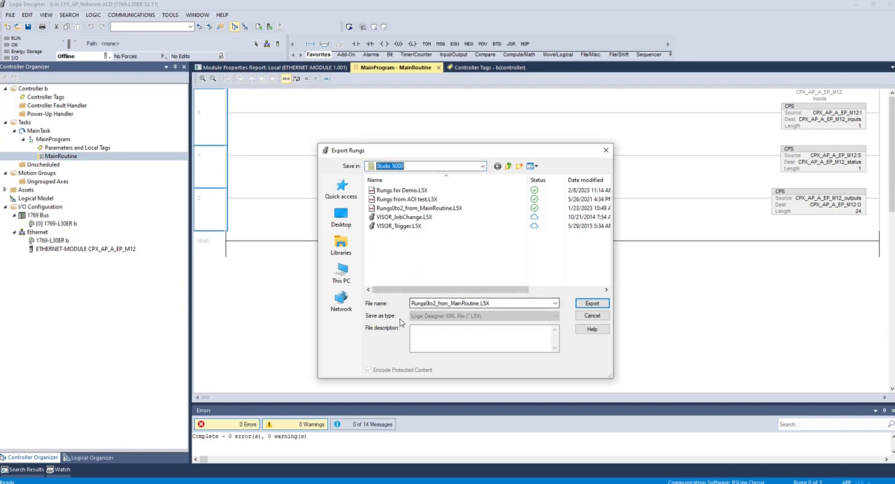
{"action": "left_click", "coordinate": [508, 304]}
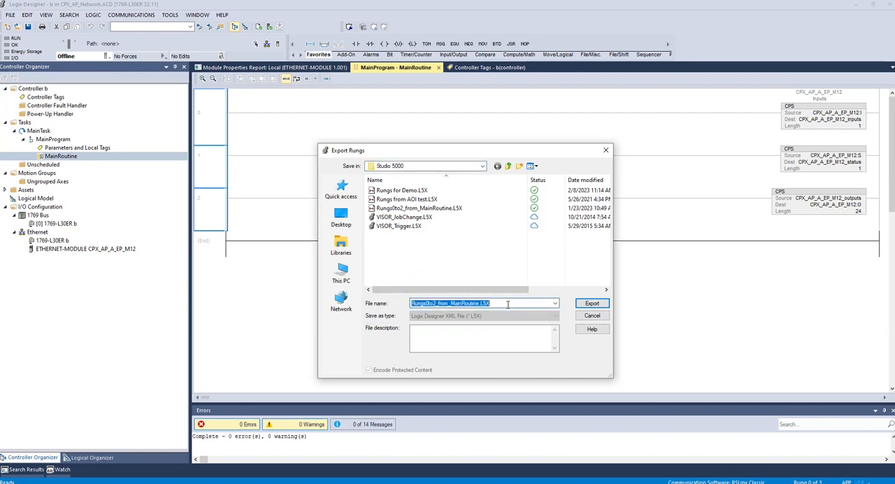
{"action": "type", "text": "Rungs f"}
{"action": "key", "text": "BackSpace"}
{"action": "key", "text": "BackSpace"}
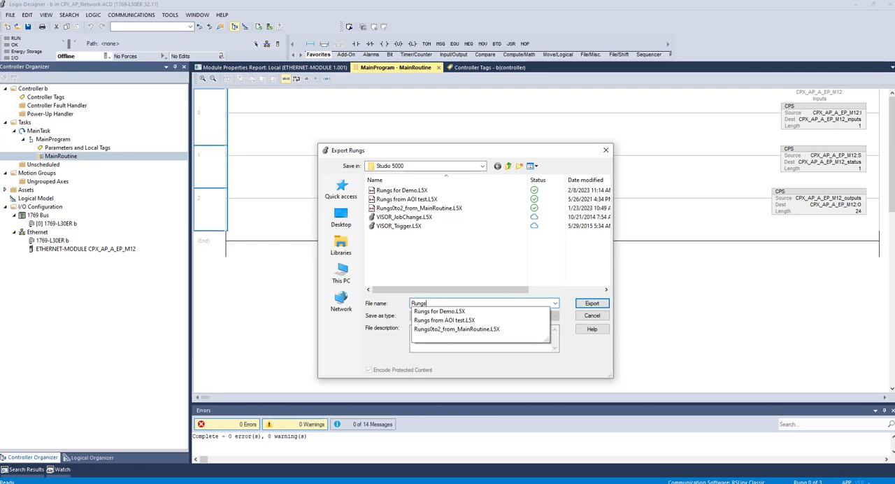
{"action": "type", "text": "for Network"}
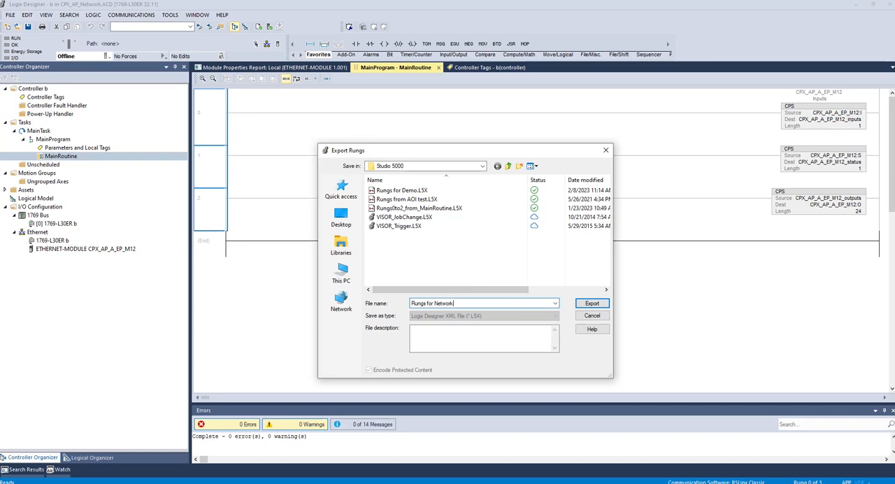
{"action": "left_click", "coordinate": [591, 303]}
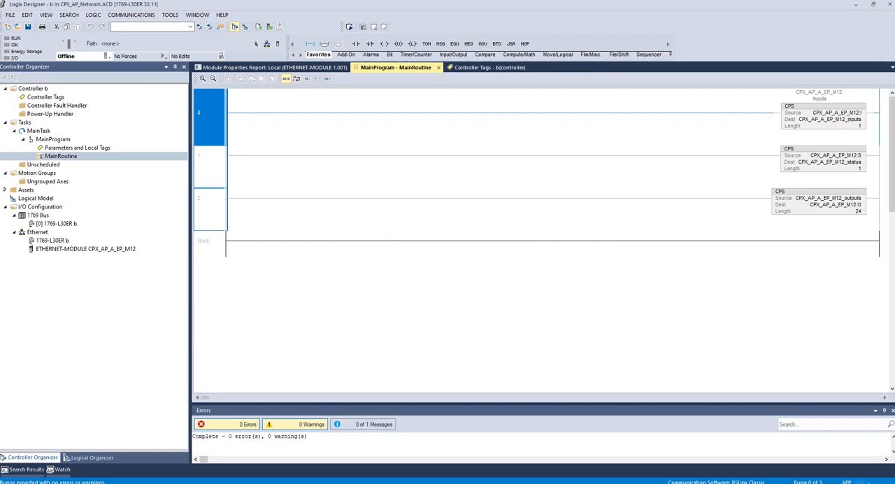
Step: Return to the Base_PLC_IO_Link_Demo_Case project and open the MainRoutine of its MainProgram
{"action": "mouse_move", "coordinate": [596, 481]}
{"action": "left_click", "coordinate": [572, 465]}
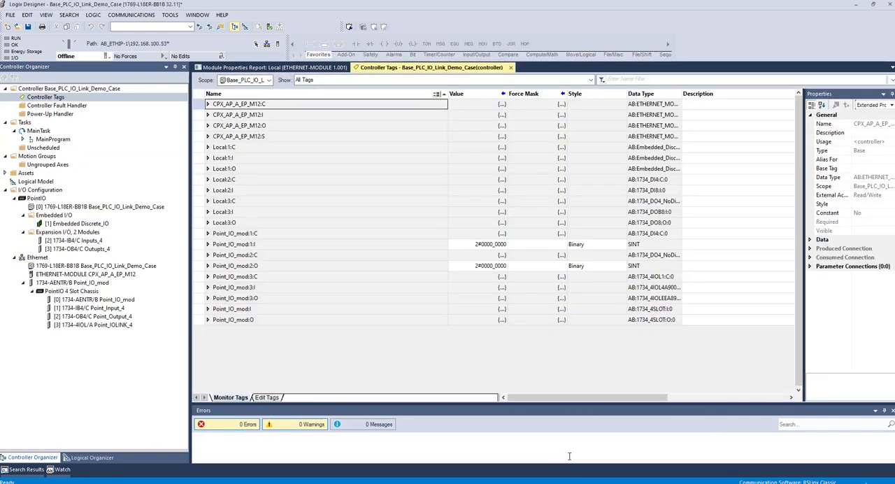
{"action": "left_click", "coordinate": [274, 68]}
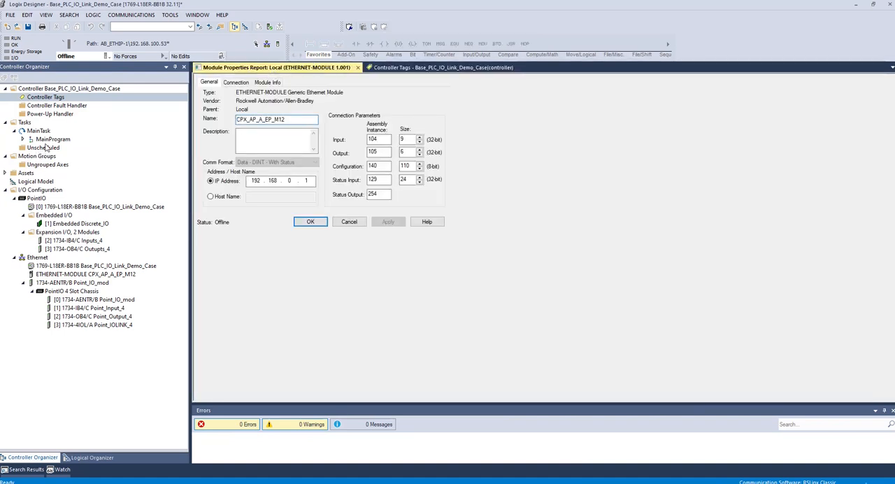
{"action": "left_click", "coordinate": [50, 141]}
{"action": "left_click", "coordinate": [22, 139]}
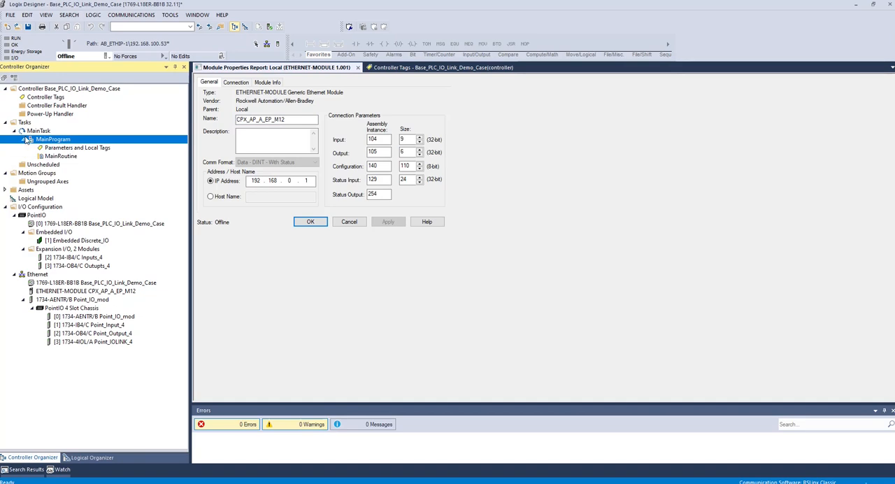
{"action": "double_click", "coordinate": [57, 157]}
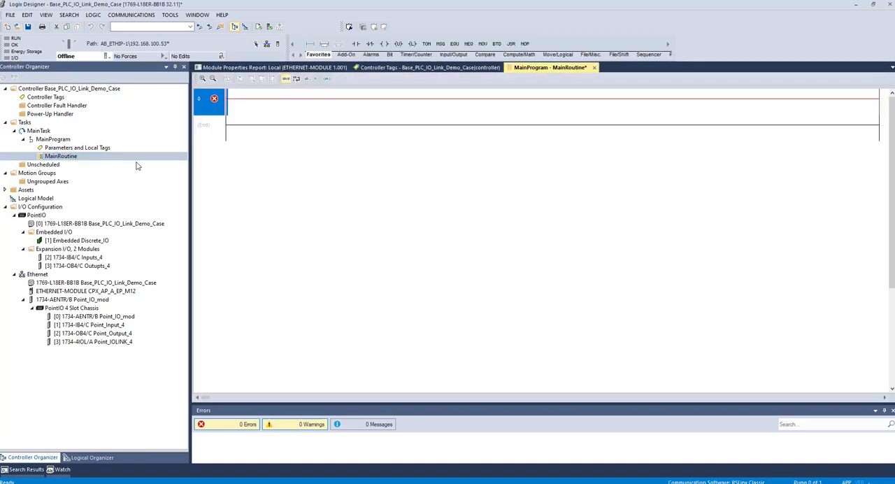
Step: Import the rungs from Rungs for Network.L5X into MainRoutine with the Create operation, and delete the empty rung 0
{"action": "right_click", "coordinate": [212, 102]}
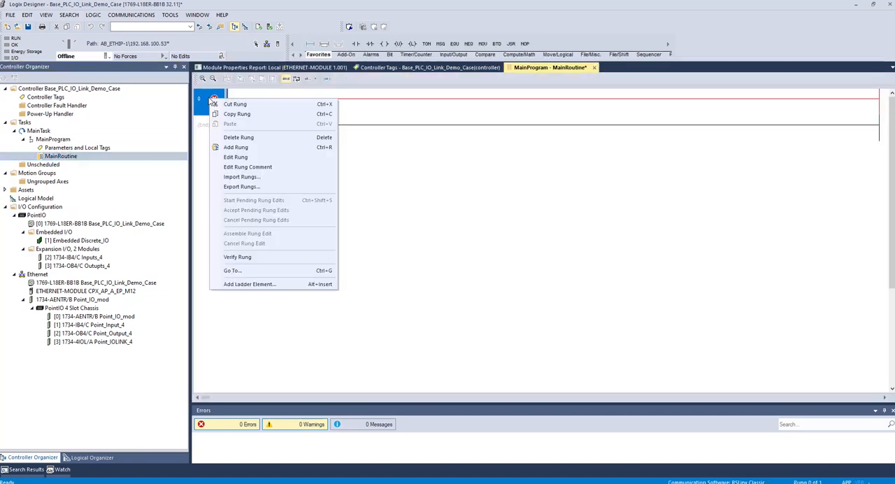
{"action": "left_click", "coordinate": [242, 177]}
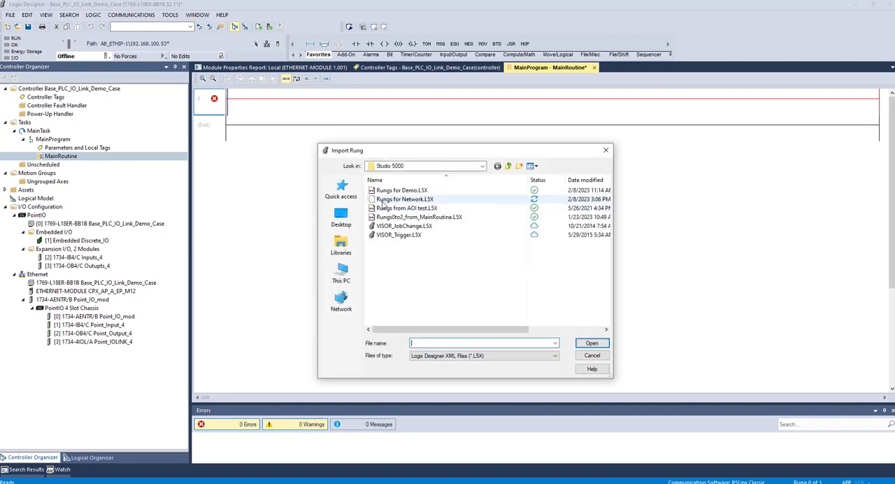
{"action": "left_click", "coordinate": [413, 201]}
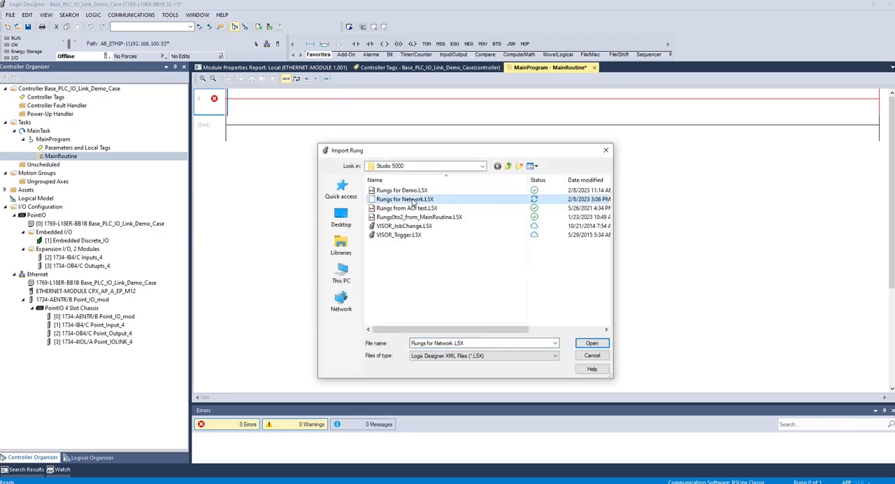
{"action": "left_click", "coordinate": [591, 343]}
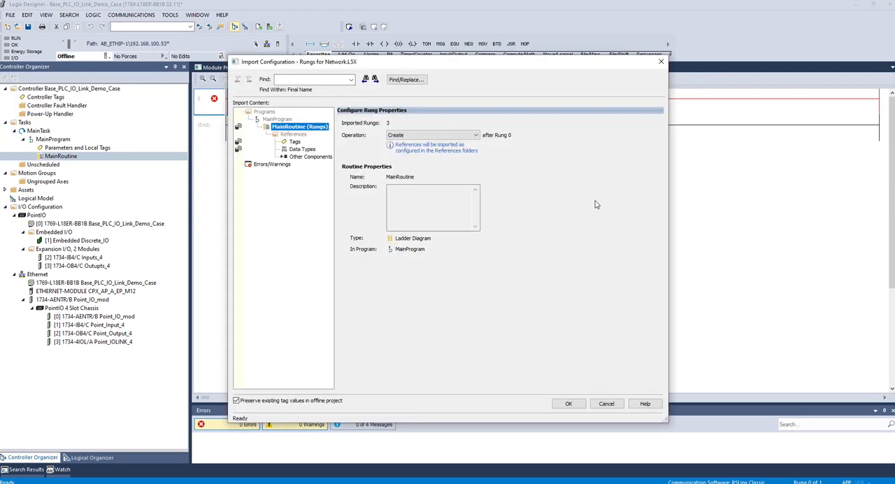
{"action": "left_click", "coordinate": [569, 404]}
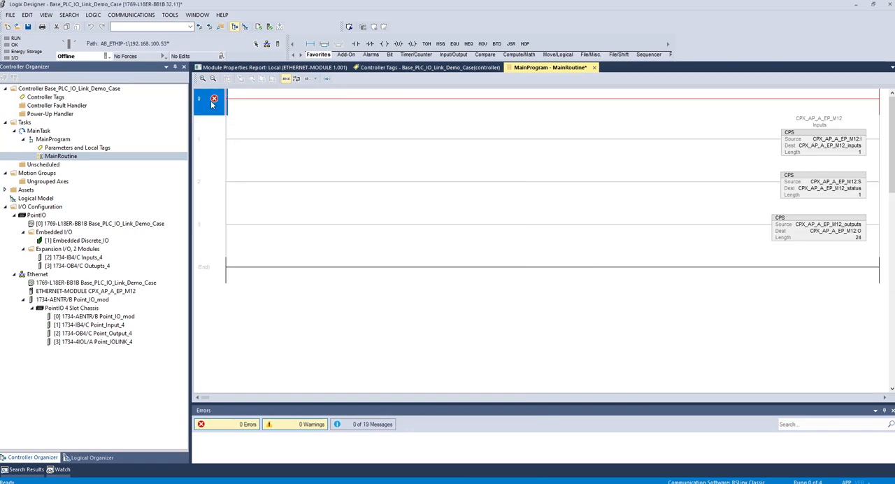
{"action": "key", "text": "Delete"}
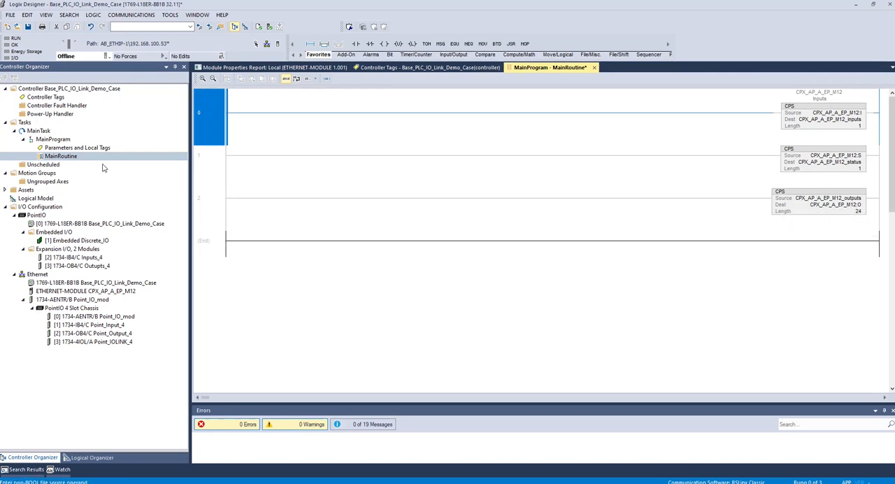
Step: Examine the members, data types and descriptions of the imported CPX_AP_A_EP_M12_inputs and CPX_AP_A_EP_M12_outputs controller tags
{"action": "left_click", "coordinate": [382, 67]}
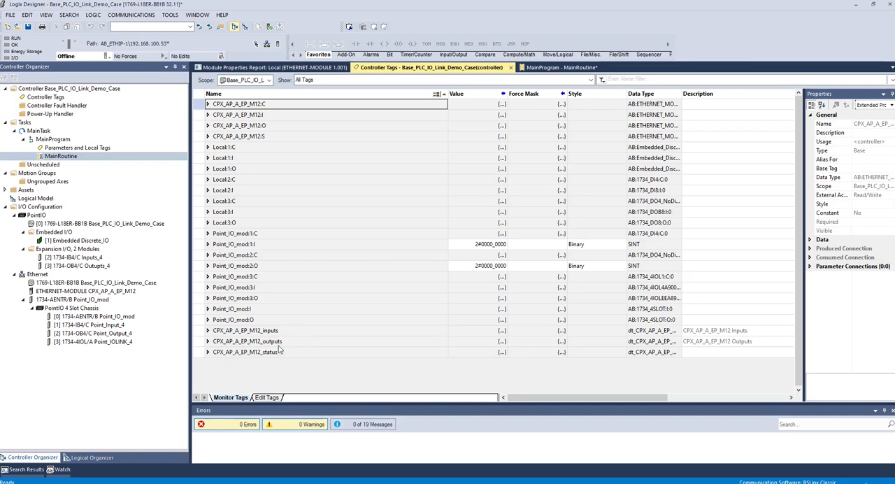
{"action": "left_click", "coordinate": [208, 331]}
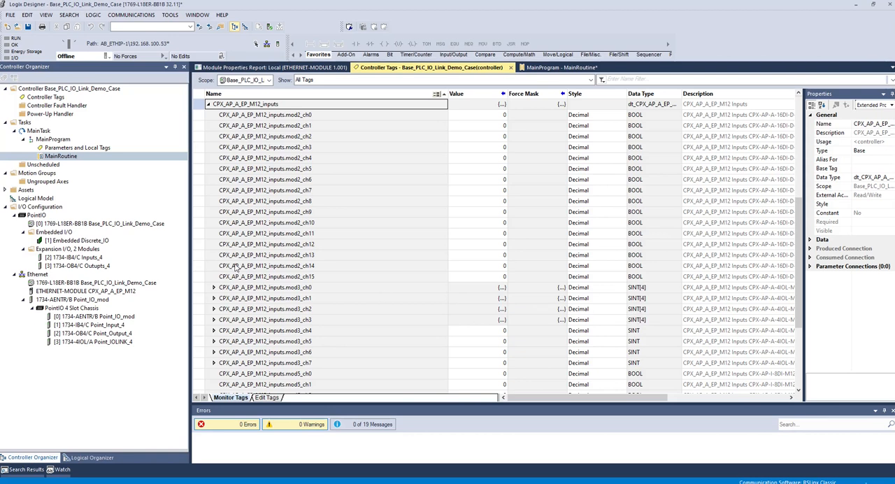
{"action": "left_click", "coordinate": [207, 103]}
{"action": "left_click", "coordinate": [207, 341]}
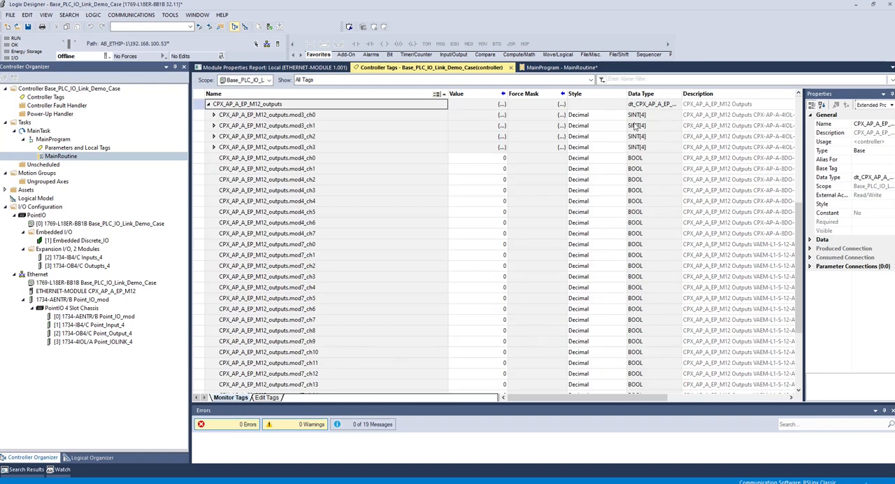
{"action": "scroll", "coordinate": [634, 196], "scroll_direction": "down", "scroll_amount": 2}
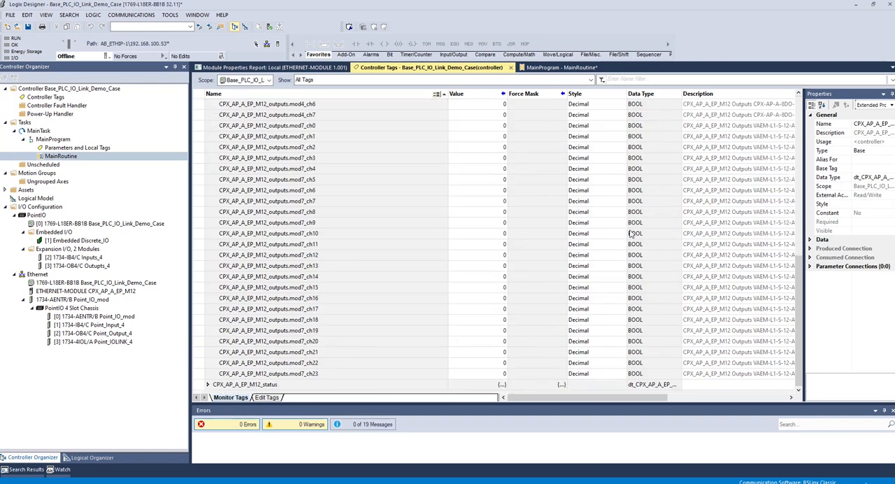
{"action": "scroll", "coordinate": [631, 235], "scroll_direction": "up", "scroll_amount": 2}
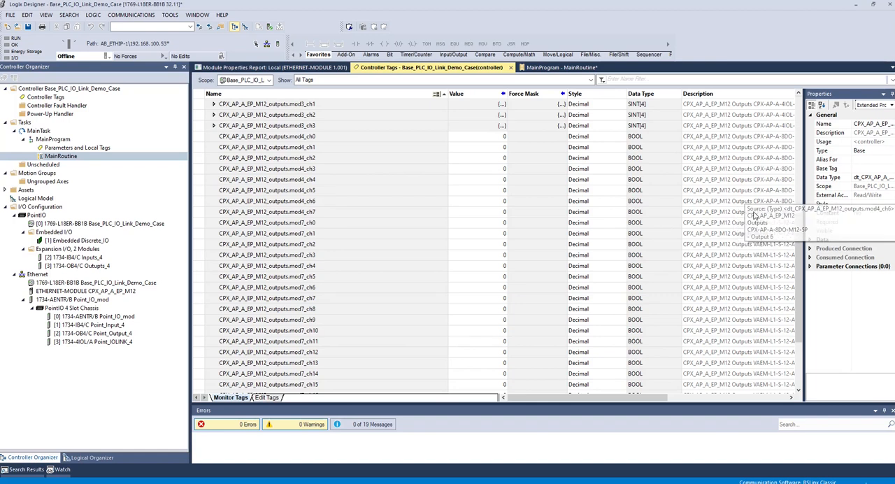